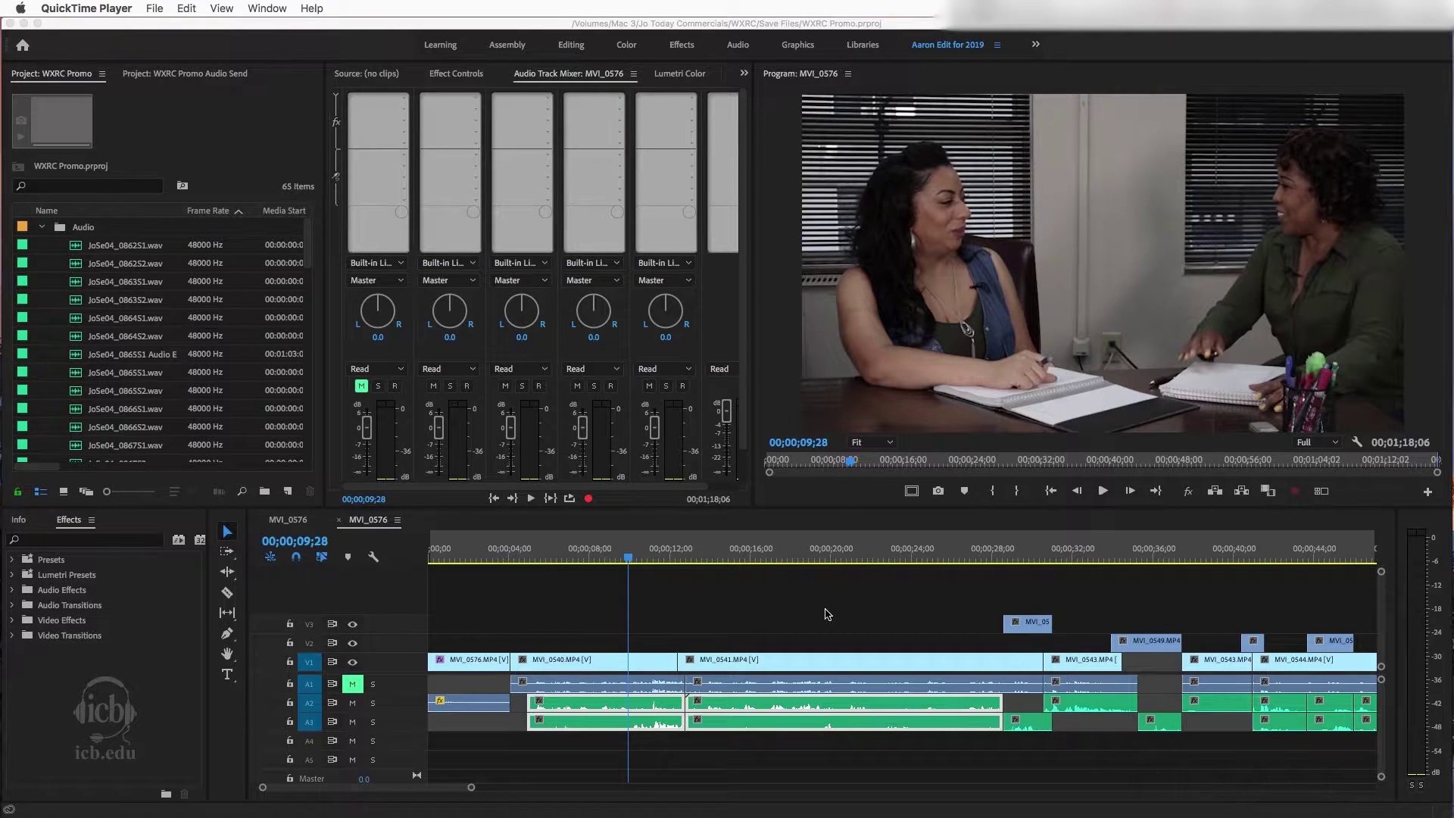
Scrub the MVI_0576 playhead to about 16 seconds, then play and stop the sequence
left_click(614, 742)
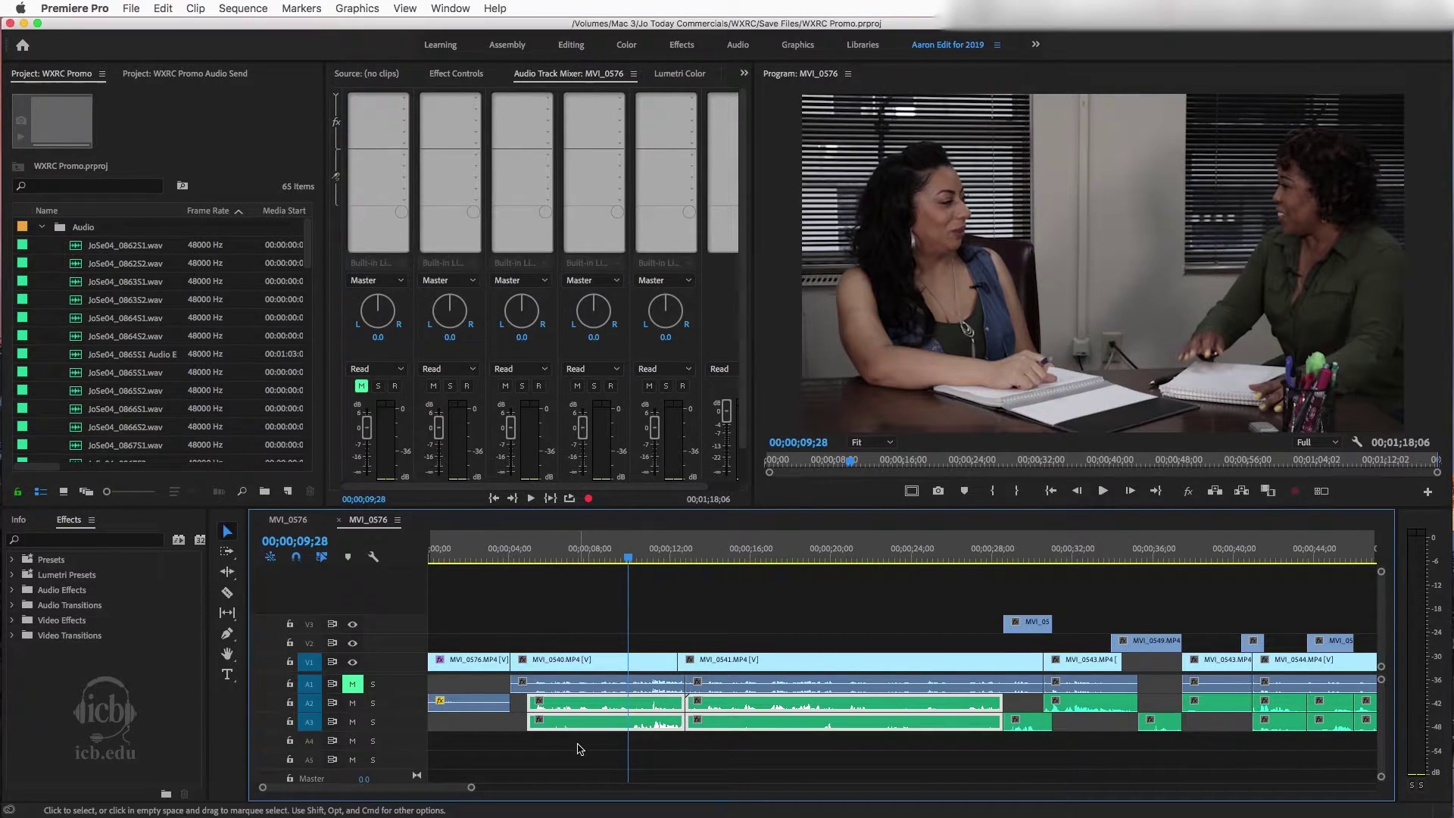
left_click(574, 748)
left_click(593, 721)
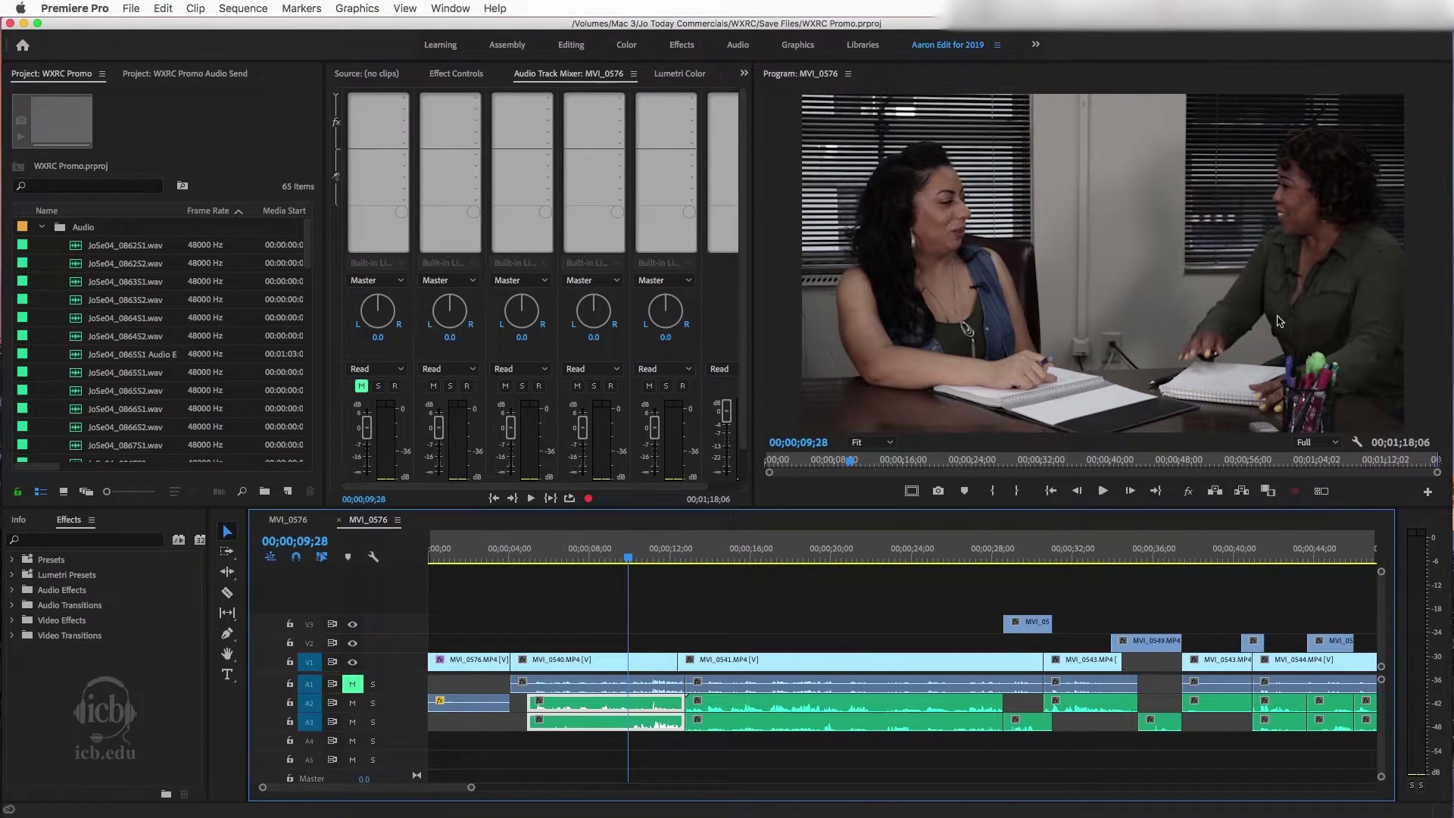
left_click_drag(629, 560, 756, 562)
key("space")
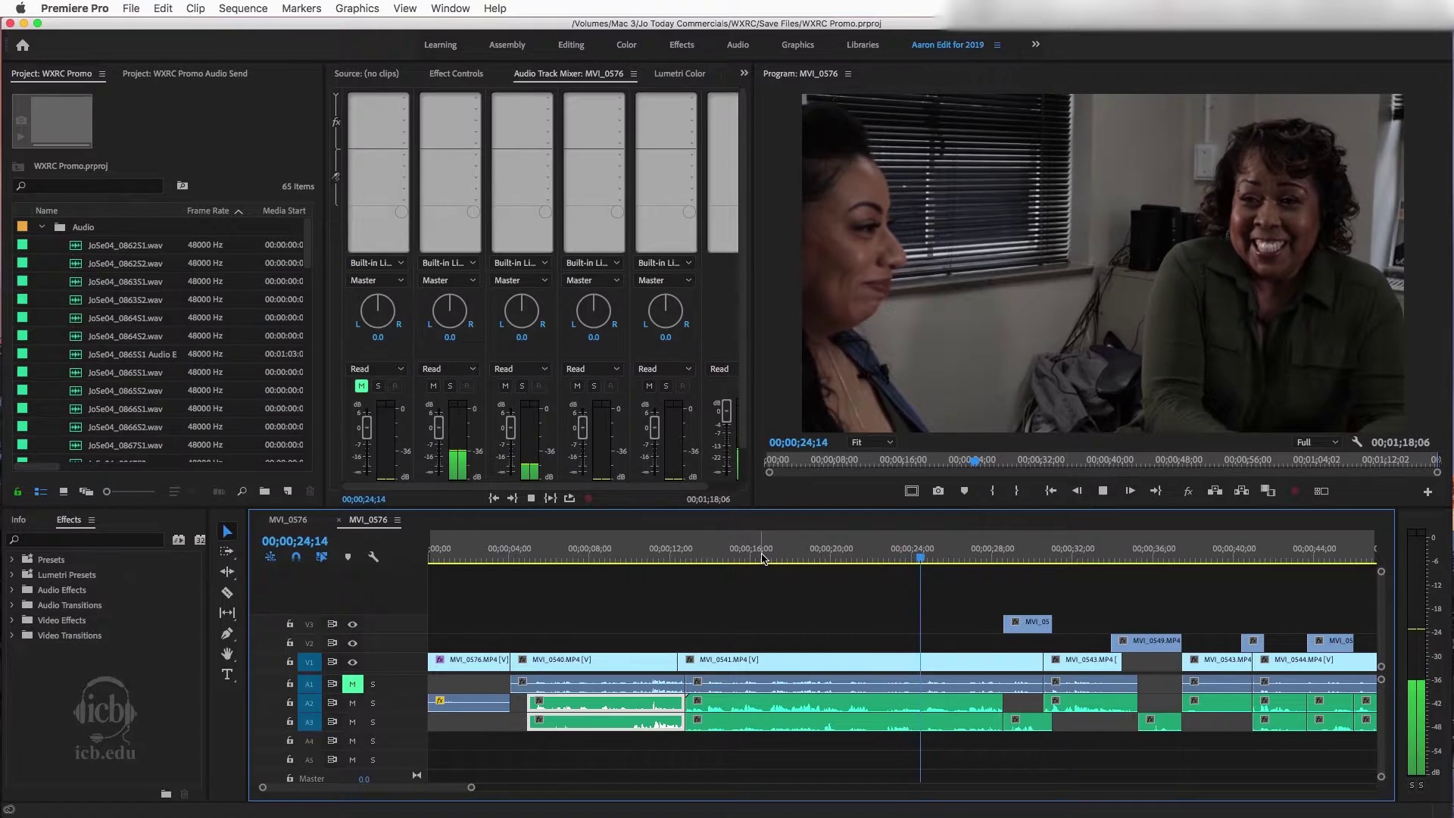
key("space")
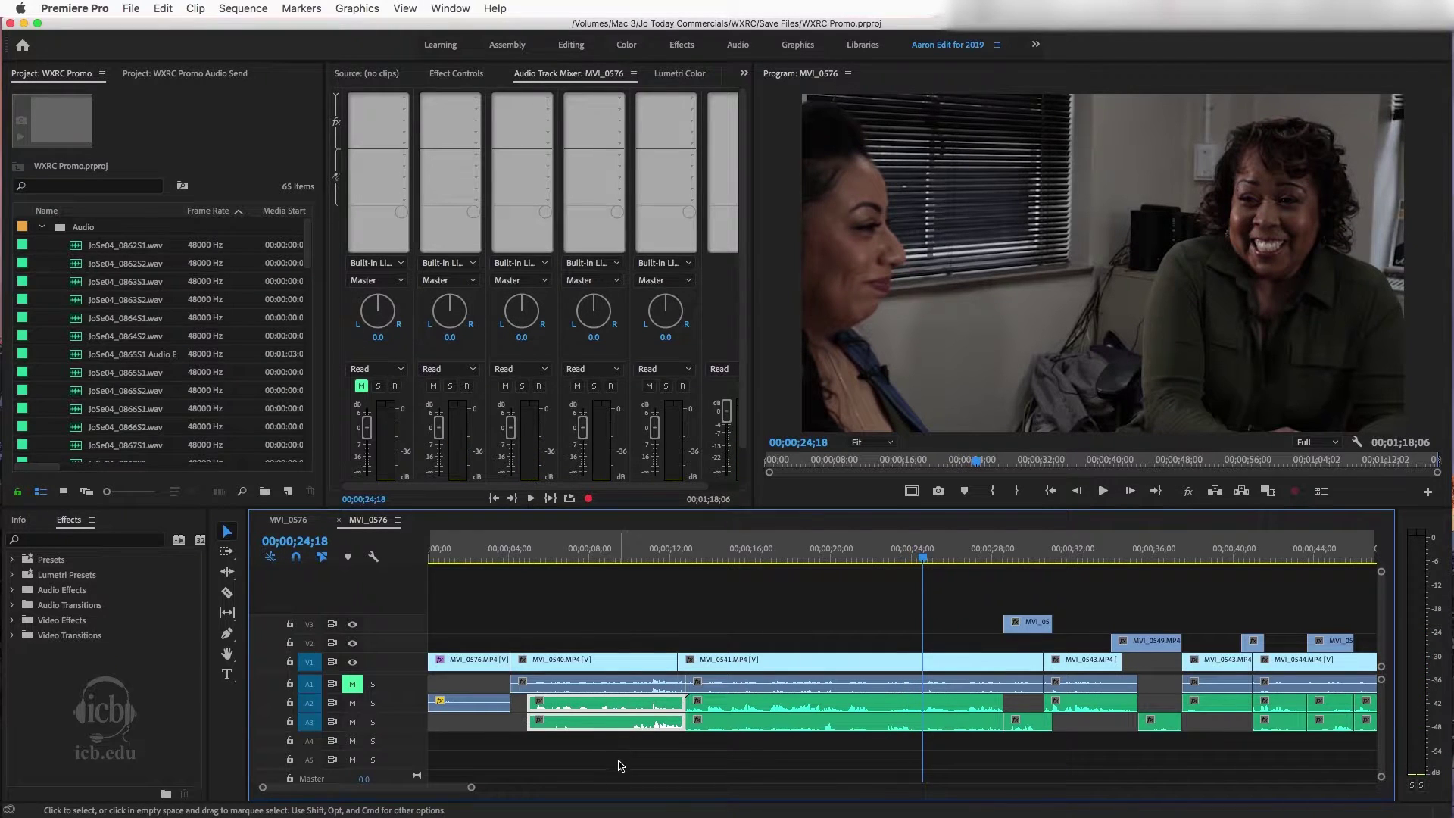
Zoom out to show the whole sequence and park the playhead at 00;00;21;13
key("minus")
key("minus")
key("minus")
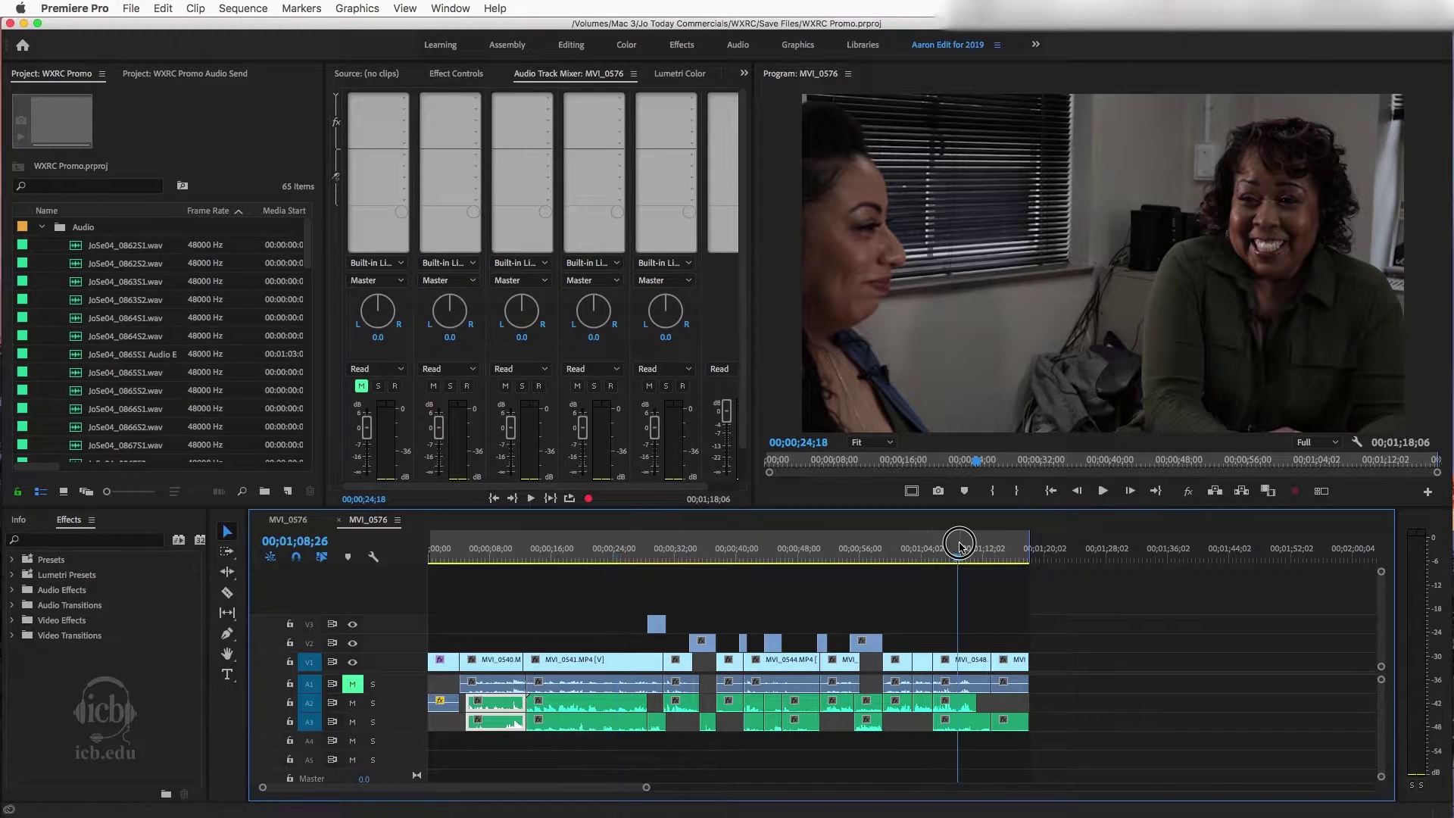
left_click(1028, 551)
key("Left")
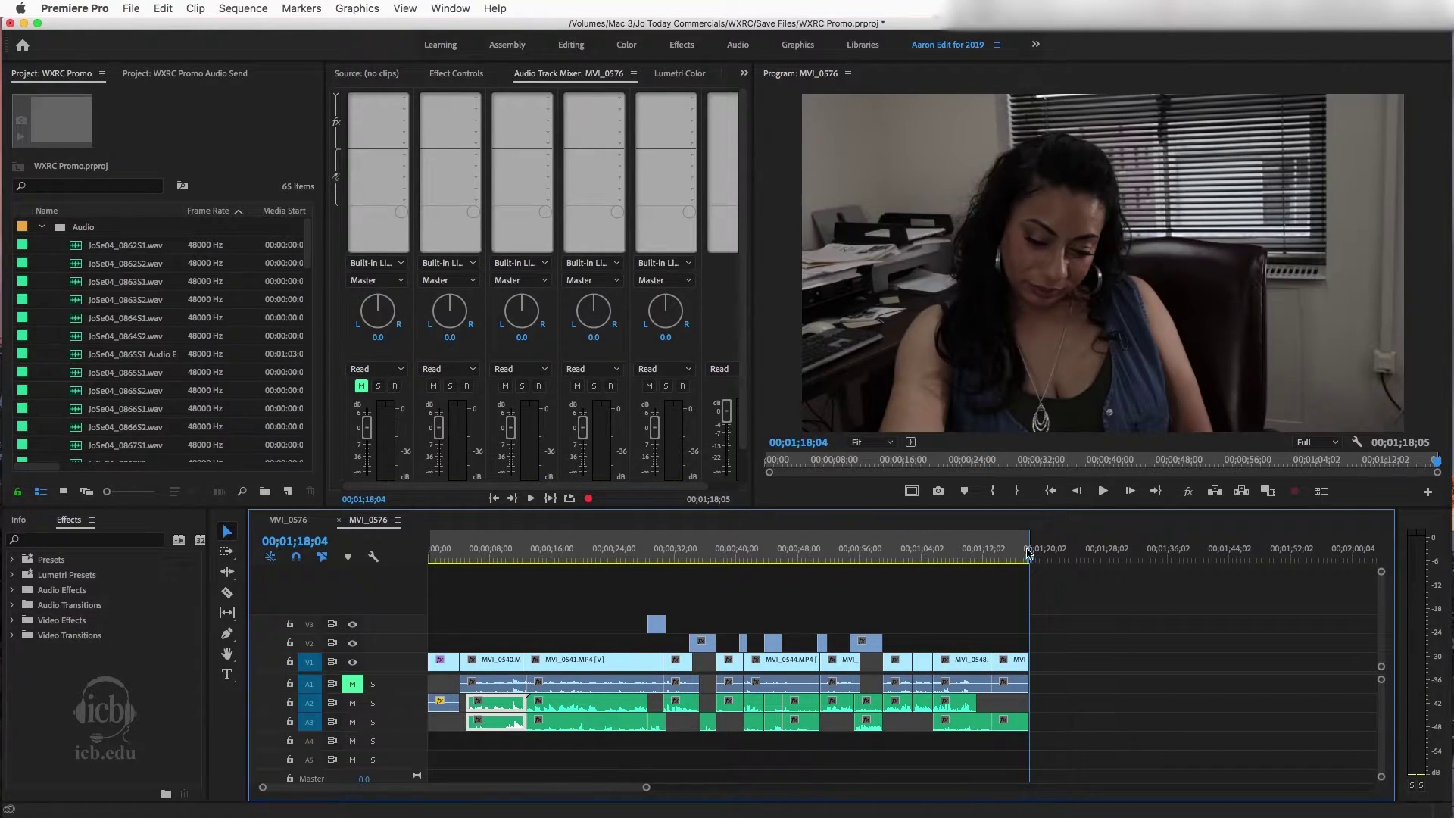
left_click(594, 559)
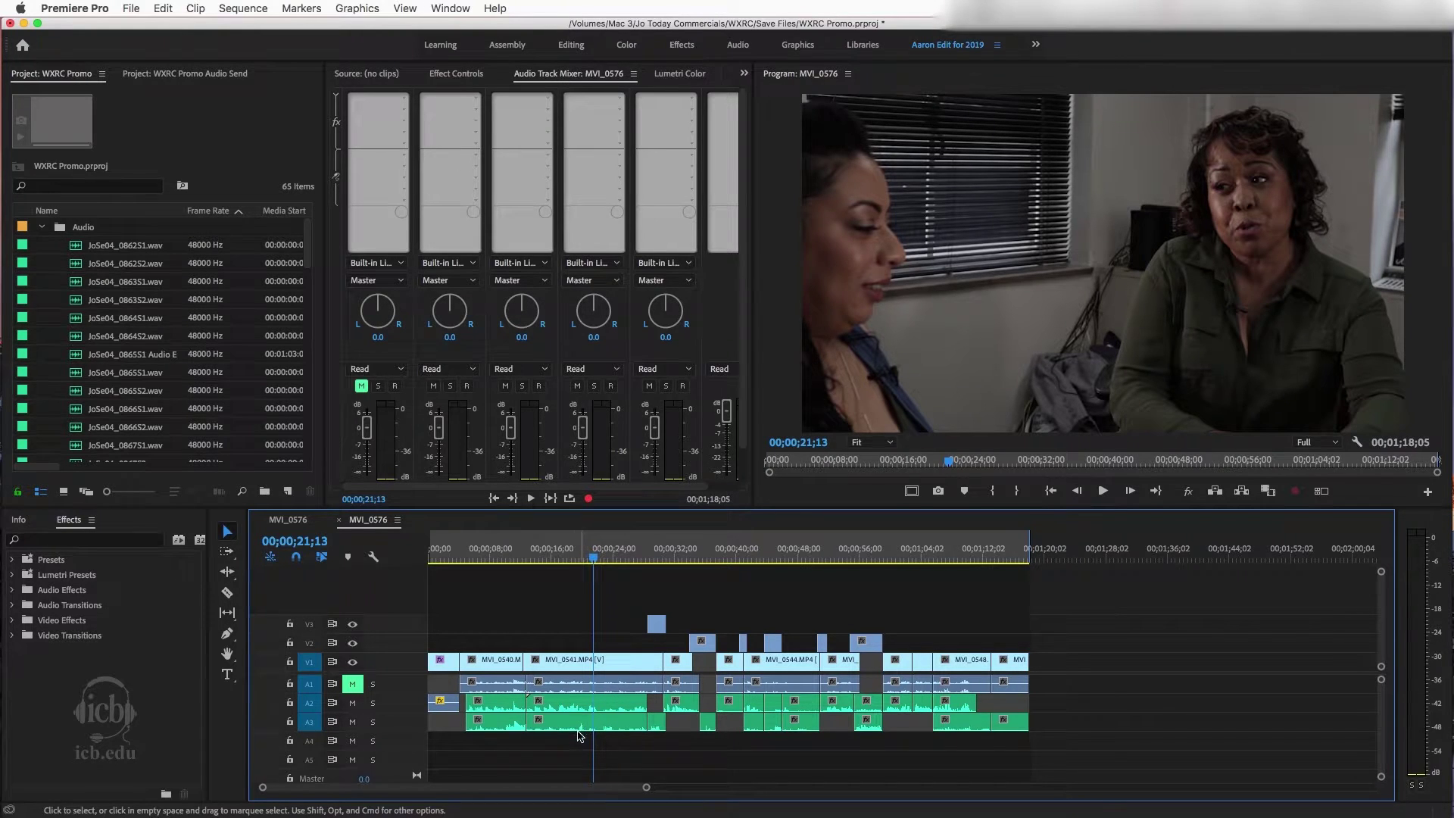
Select the MVI_0541 audio clips, check their context menu, then deselect them
left_click_drag(584, 750, 574, 723)
right_click(618, 702)
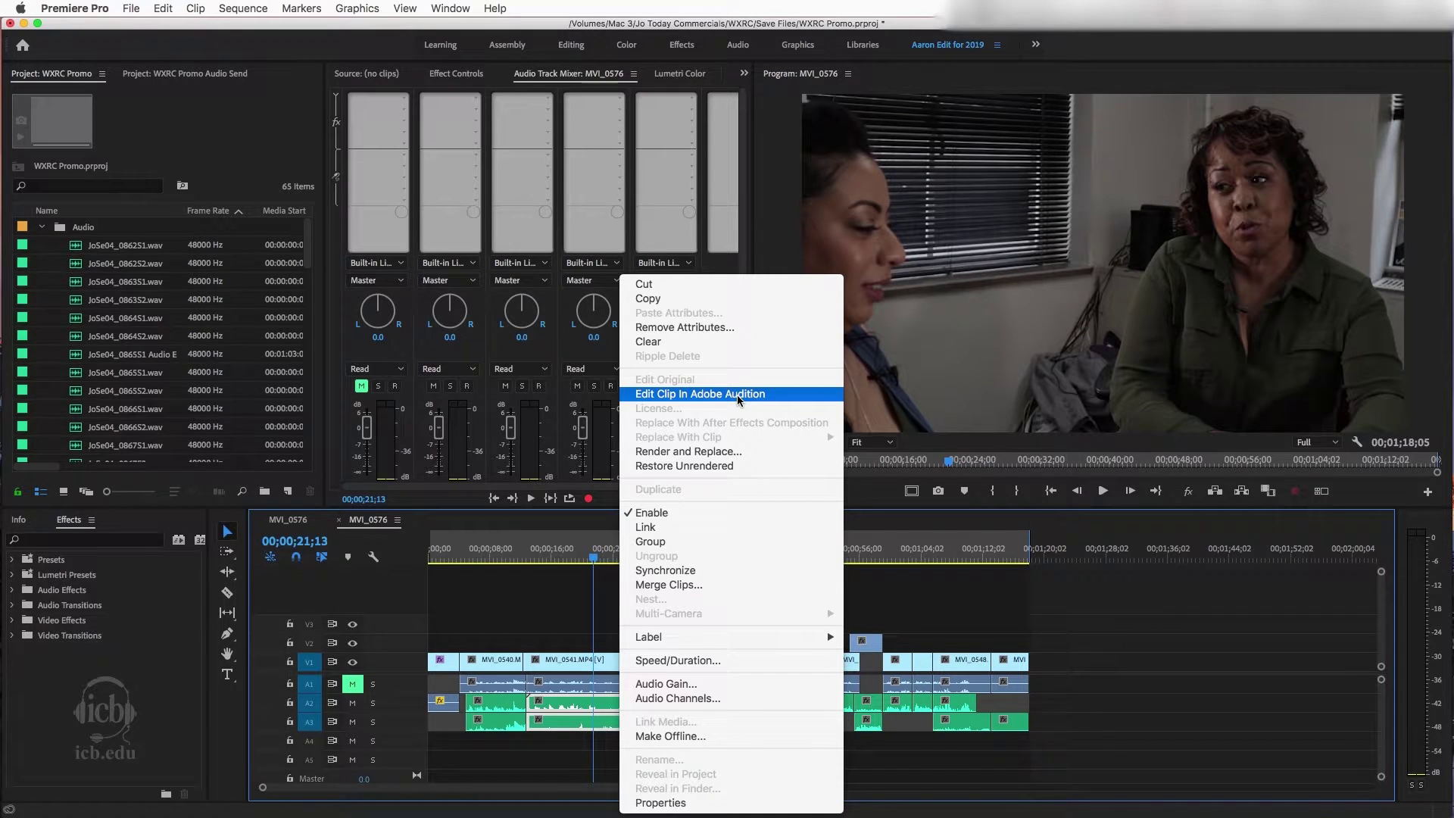
left_click(583, 745)
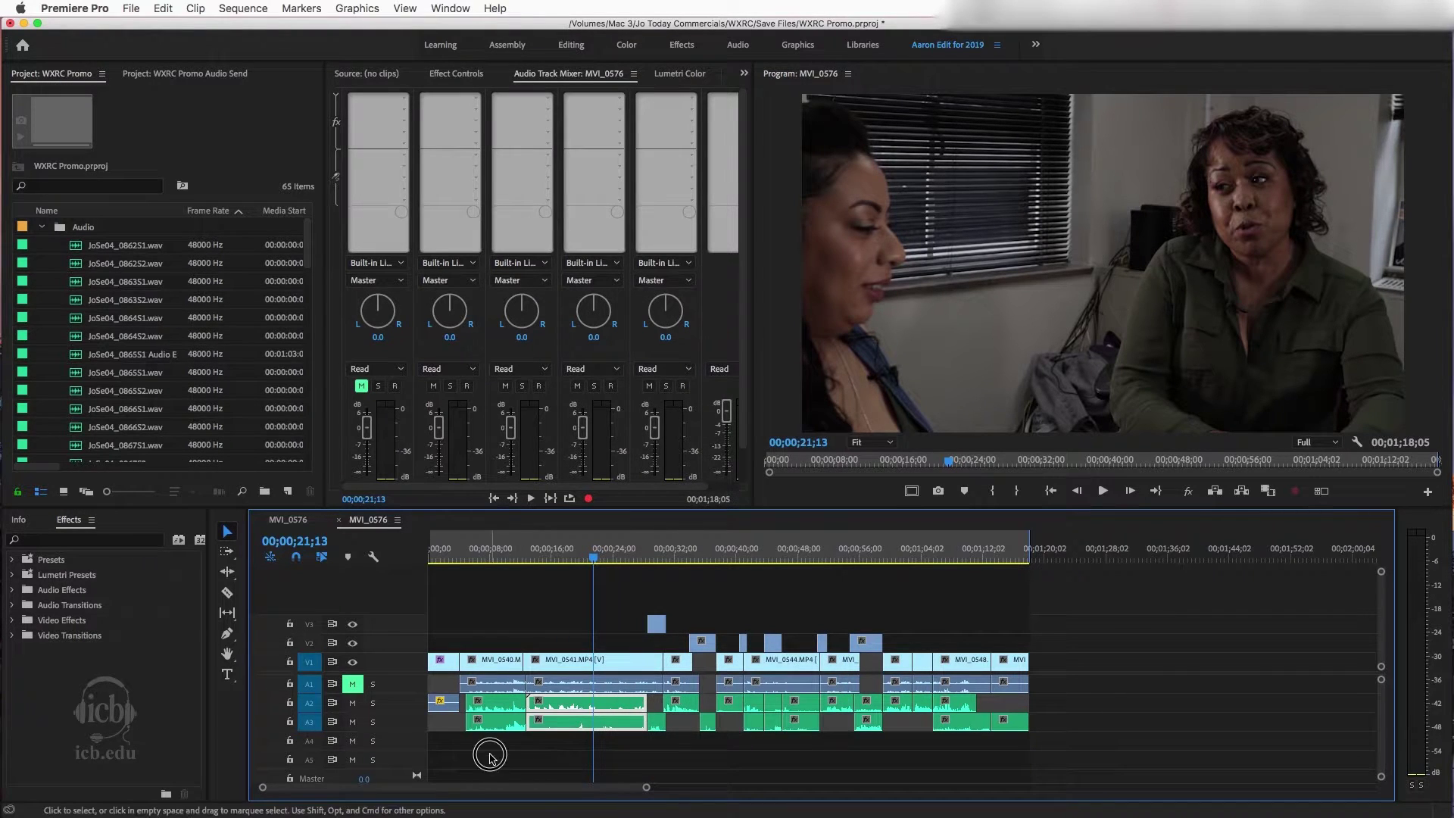
left_click(490, 756)
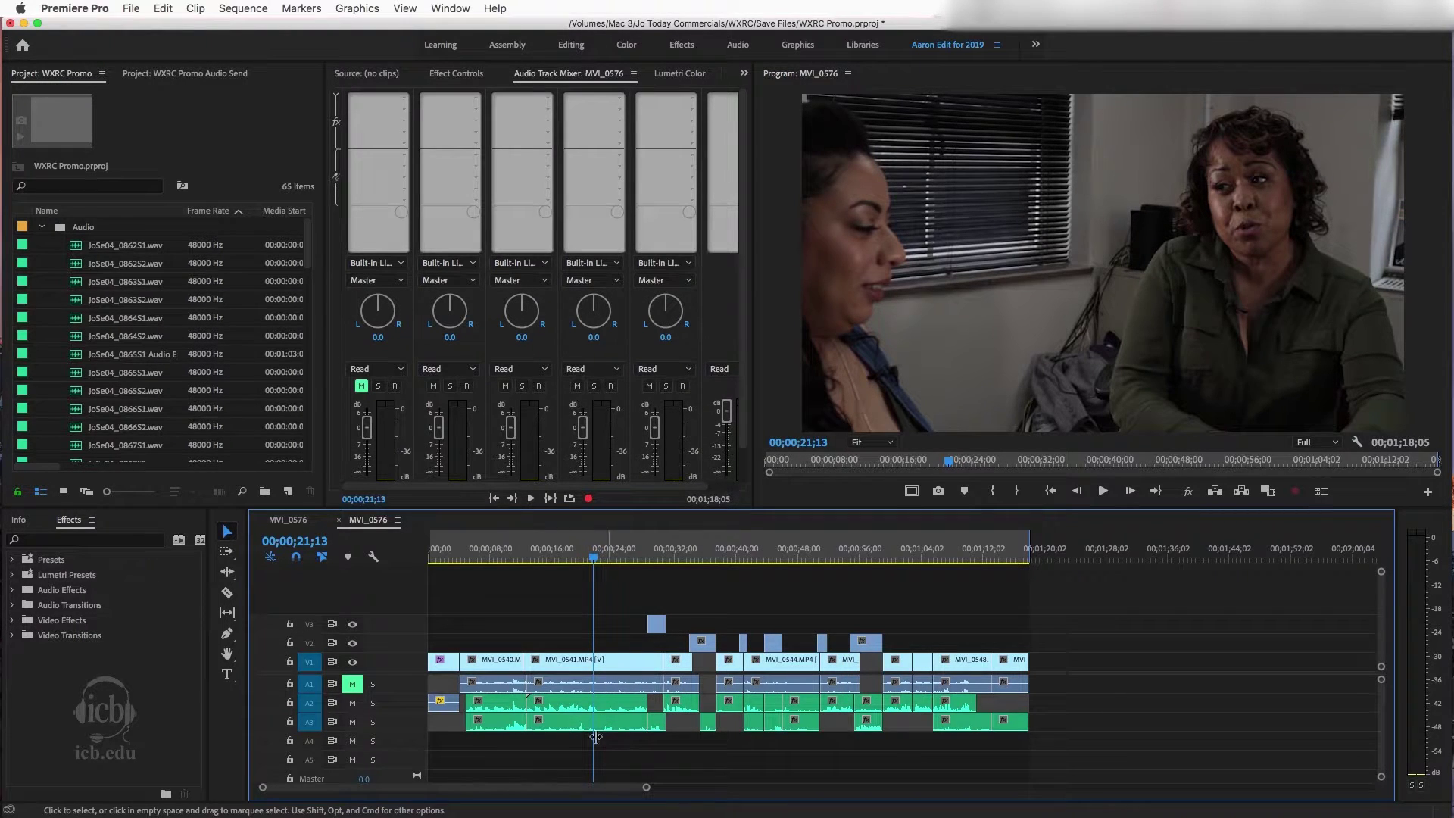
Choose Edit > Edit in Adobe Audition > Sequence
left_click(164, 10)
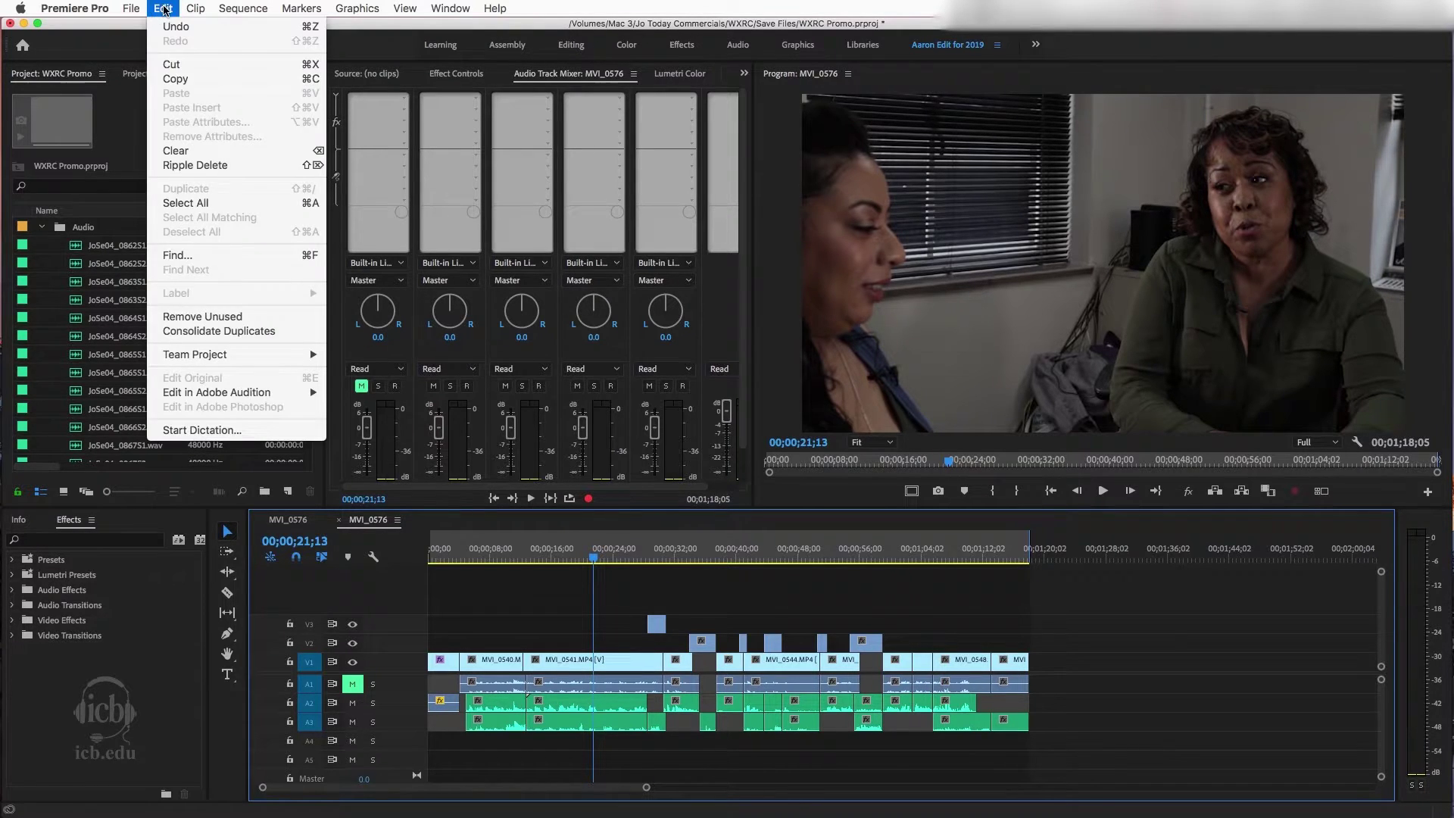
mouse_move(211, 394)
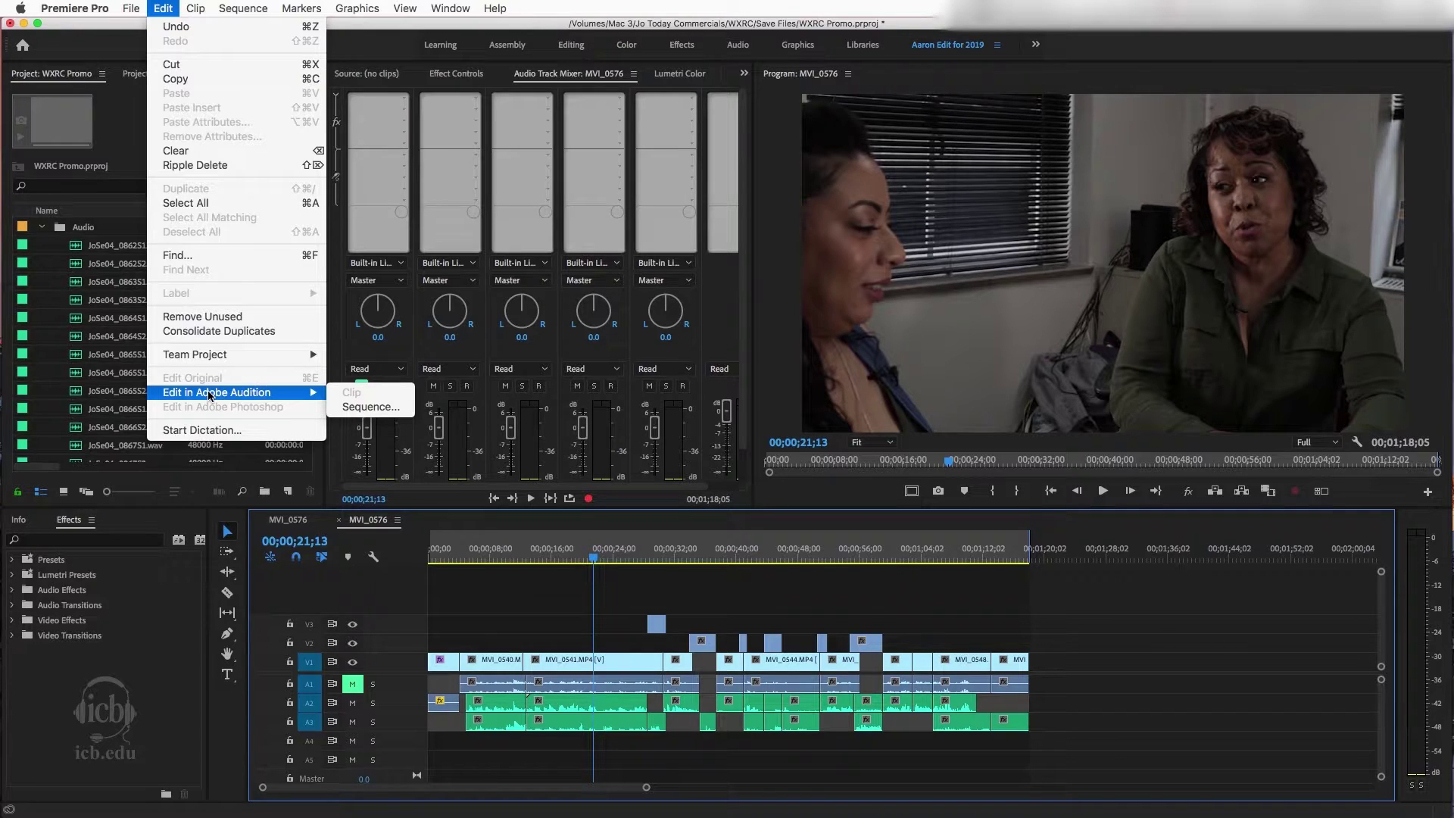
left_click(370, 408)
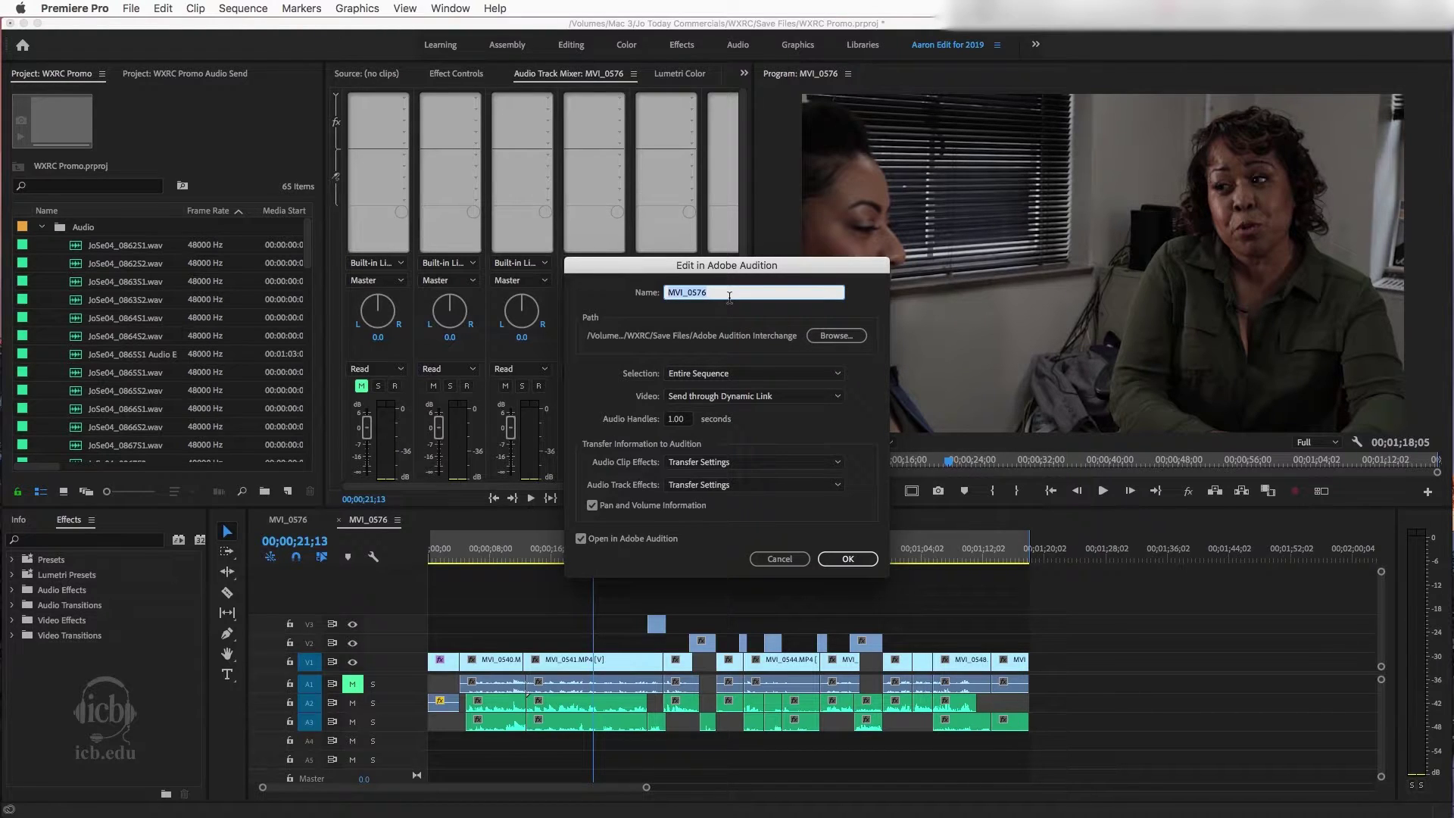
Name the transfer 'Skit 001' and keep video sent through Dynamic Link
type("Skit 001")
left_click(835, 396)
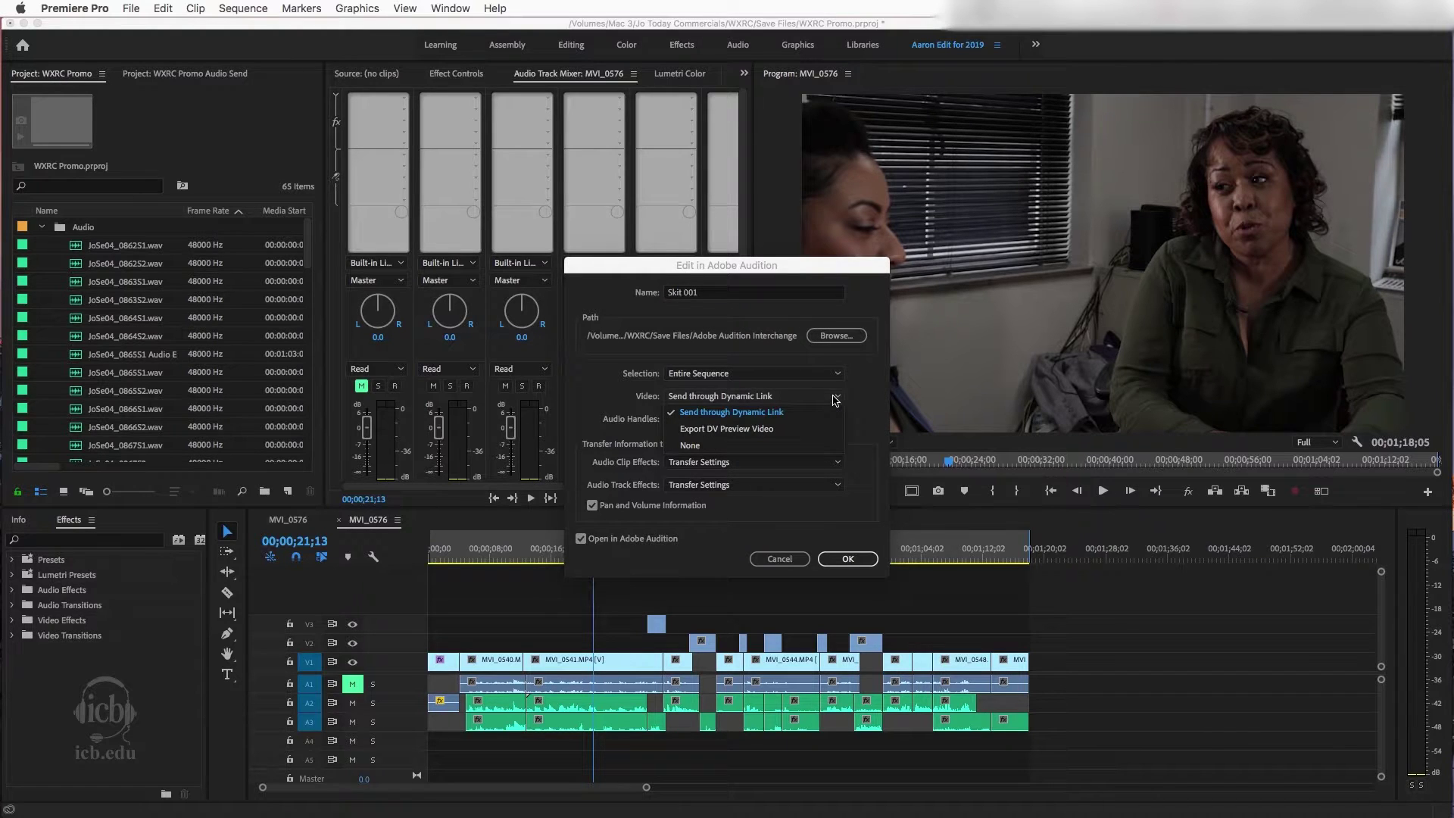
left_click(834, 397)
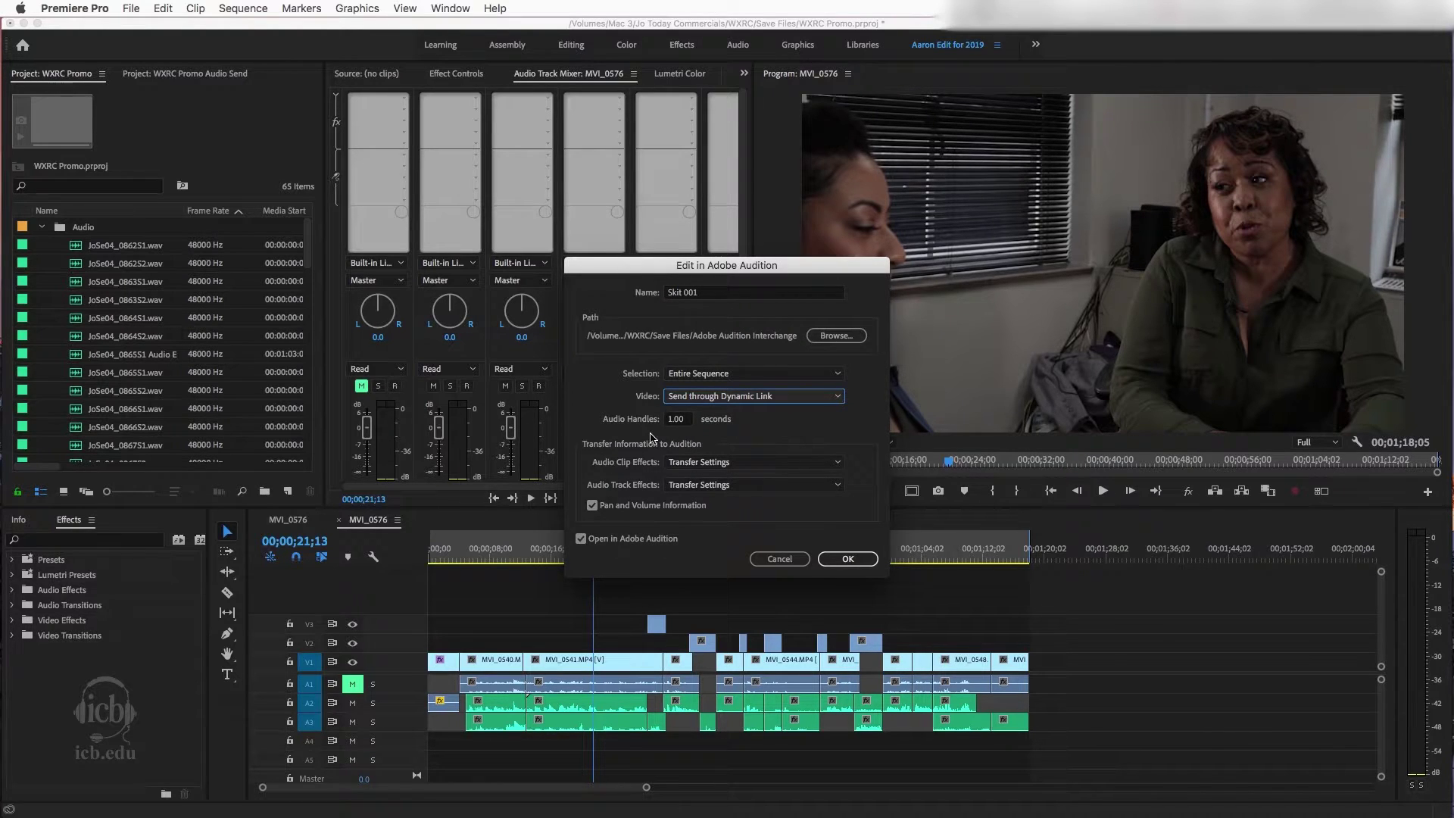
Set audio handles to 8.00 seconds and send the entire sequence to Audition
left_click(687, 421)
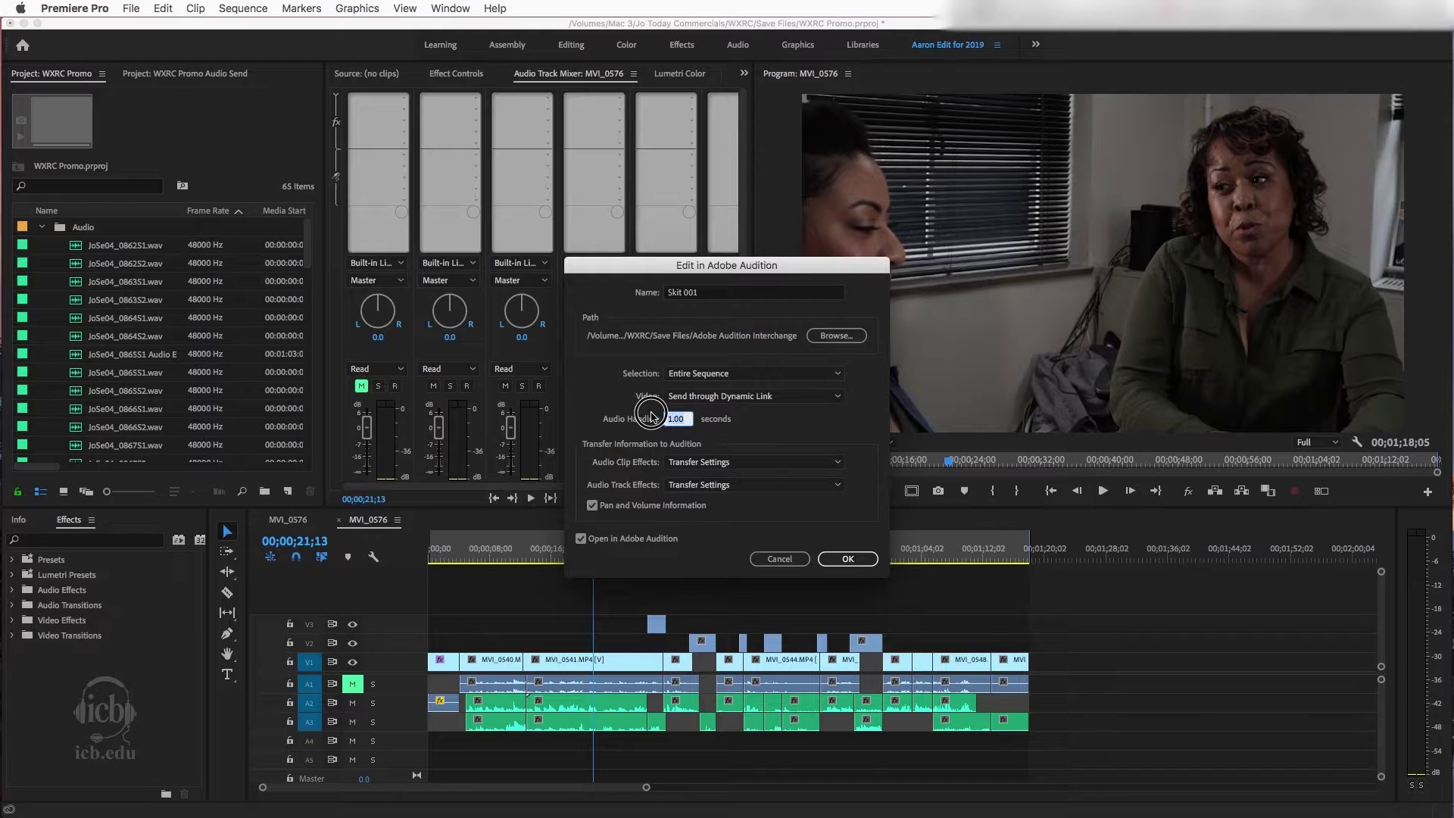
type("8")
left_click(671, 562)
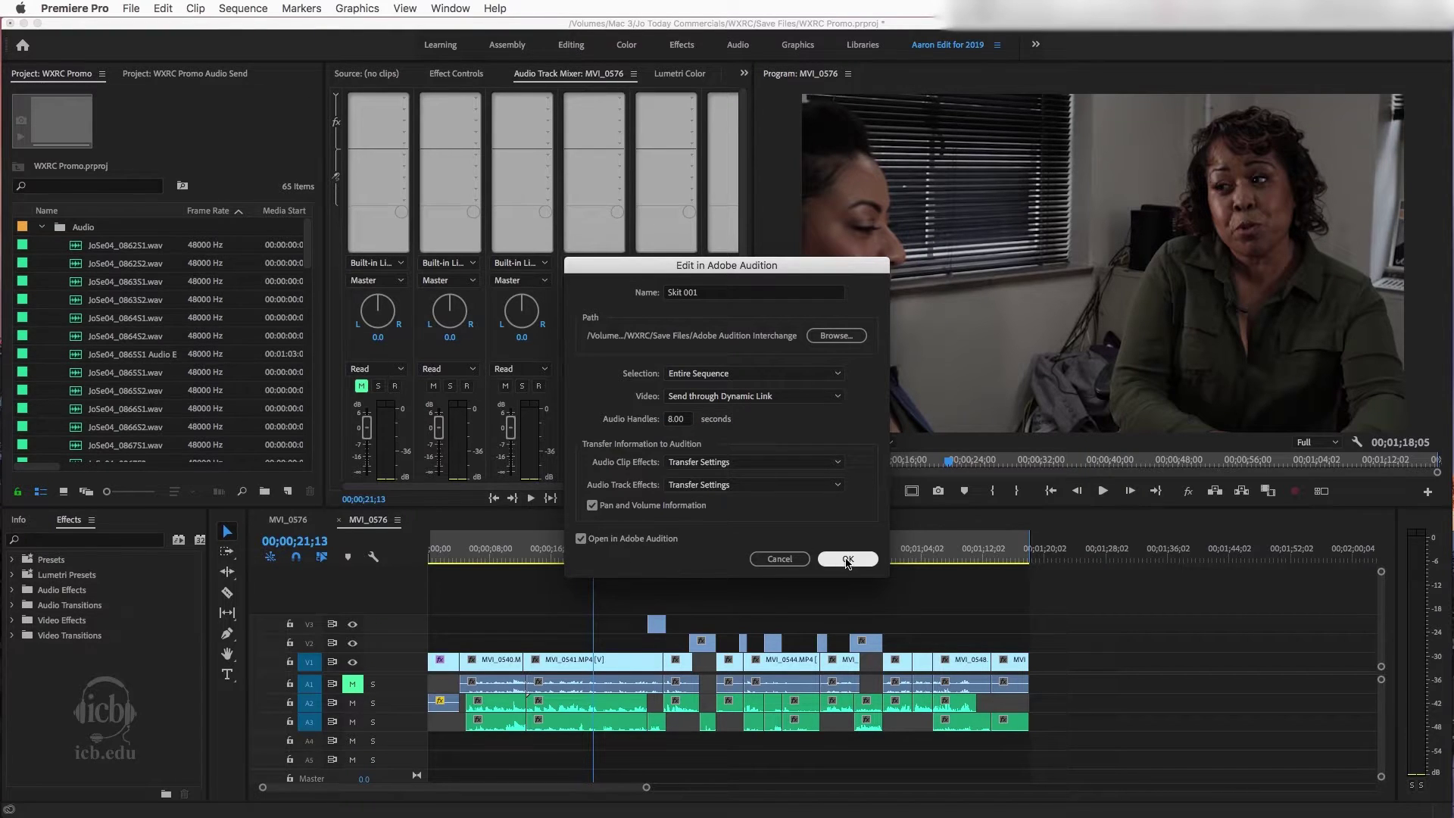
left_click(847, 559)
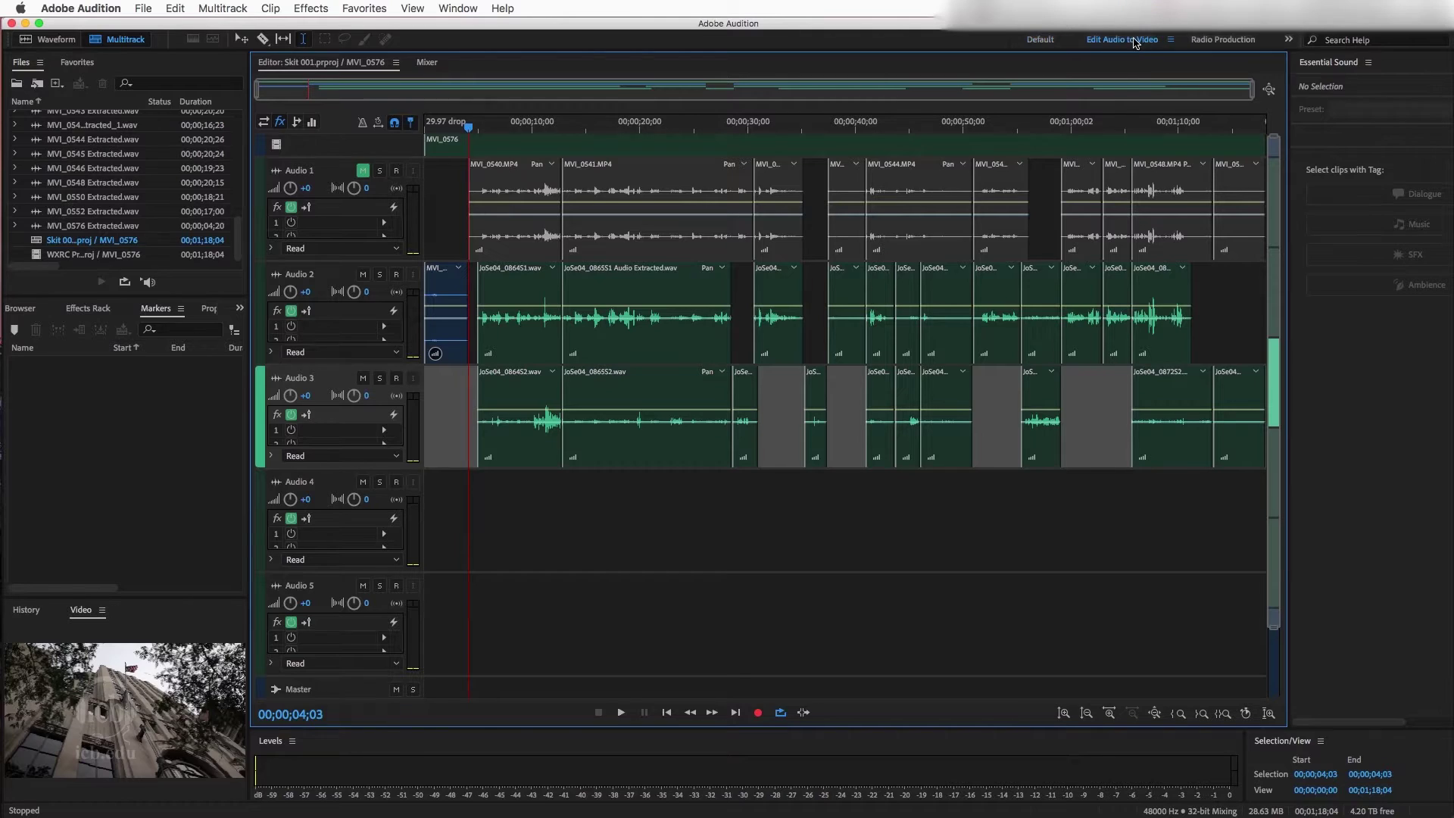
Switch Audition to the Edit Audio to Video workspace
left_click(1135, 40)
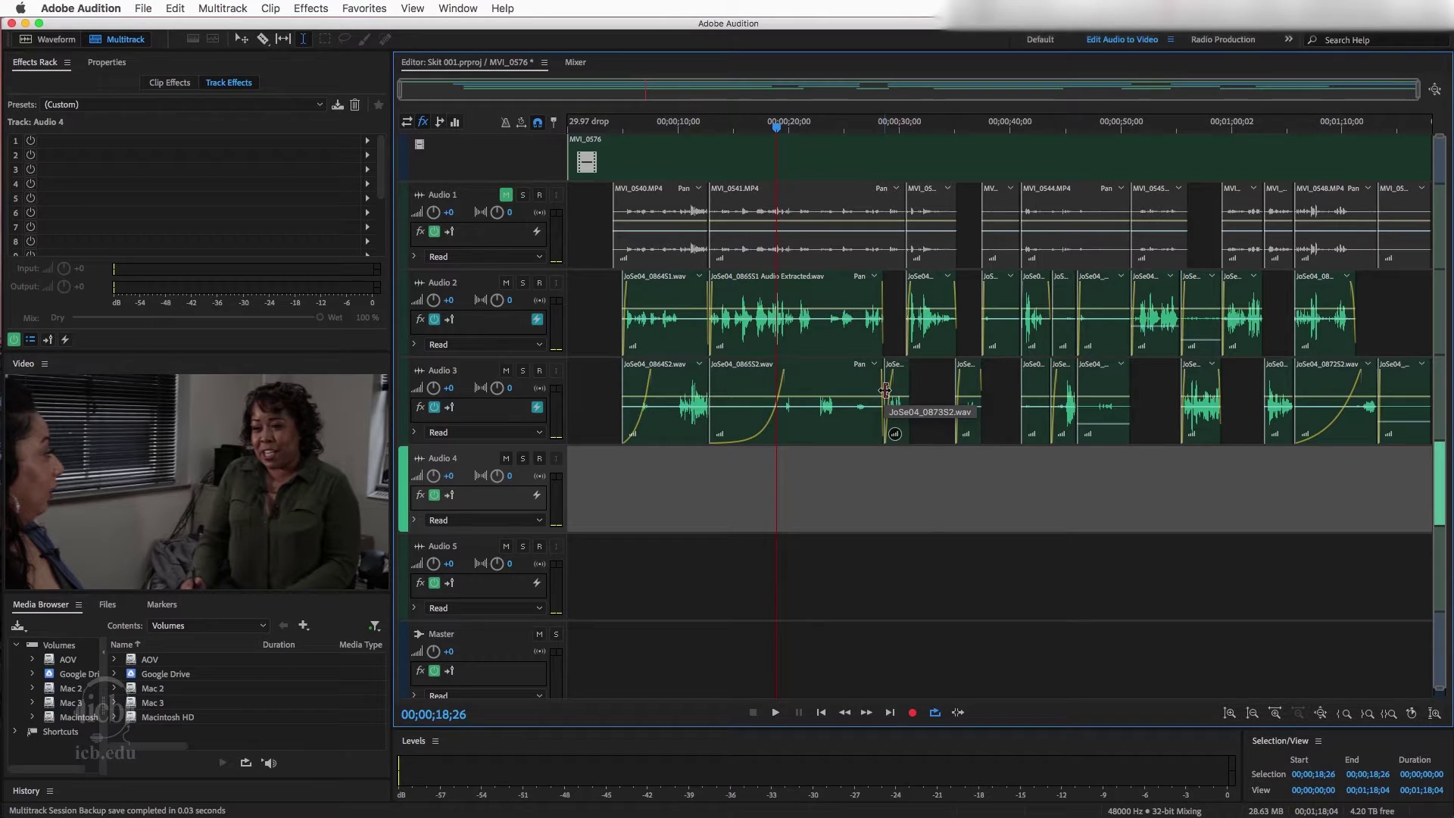
Set up Multitrack > Export to Adobe Premiere Pro as a mono session mixdown
left_click(677, 564)
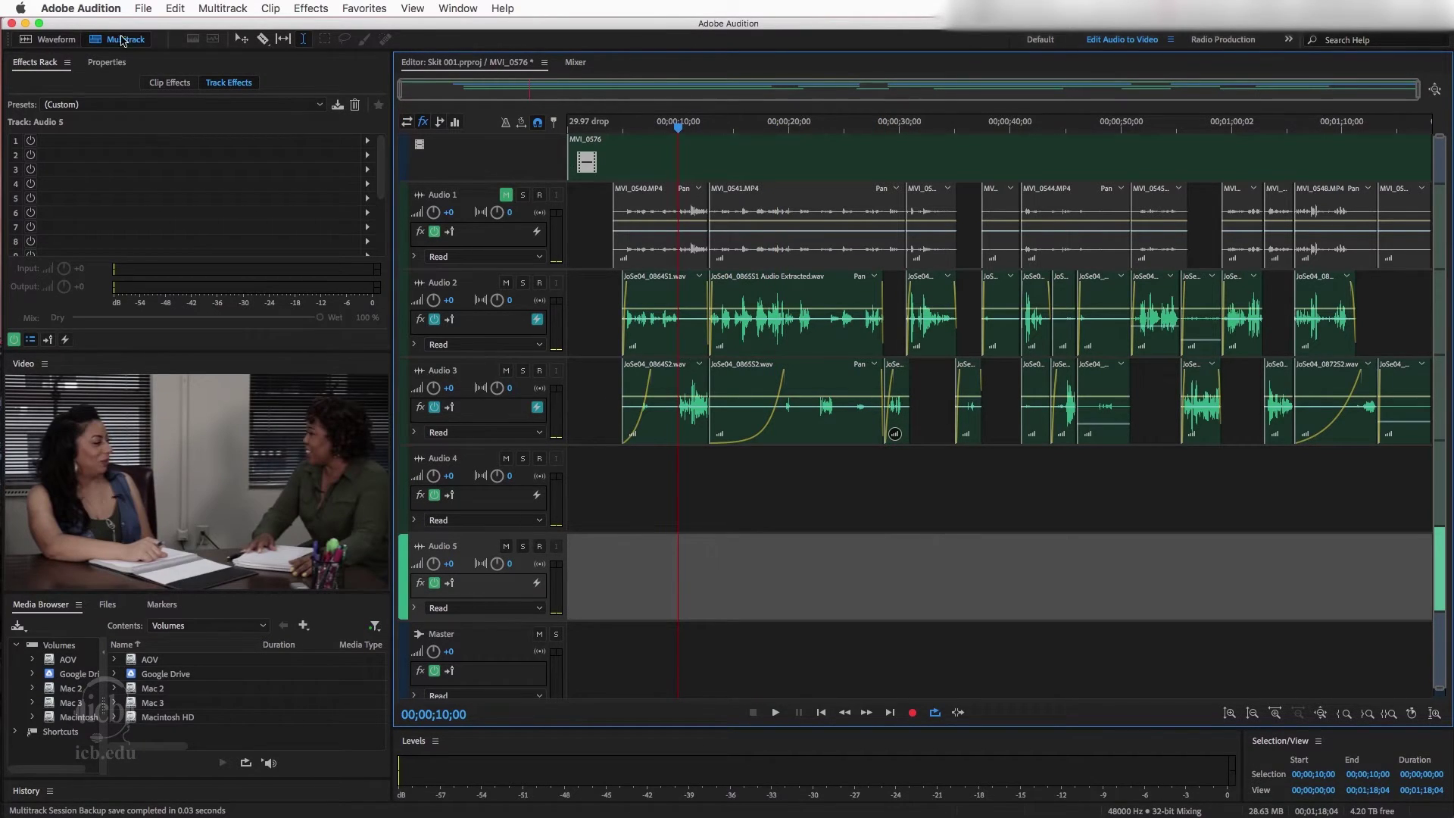
left_click(222, 8)
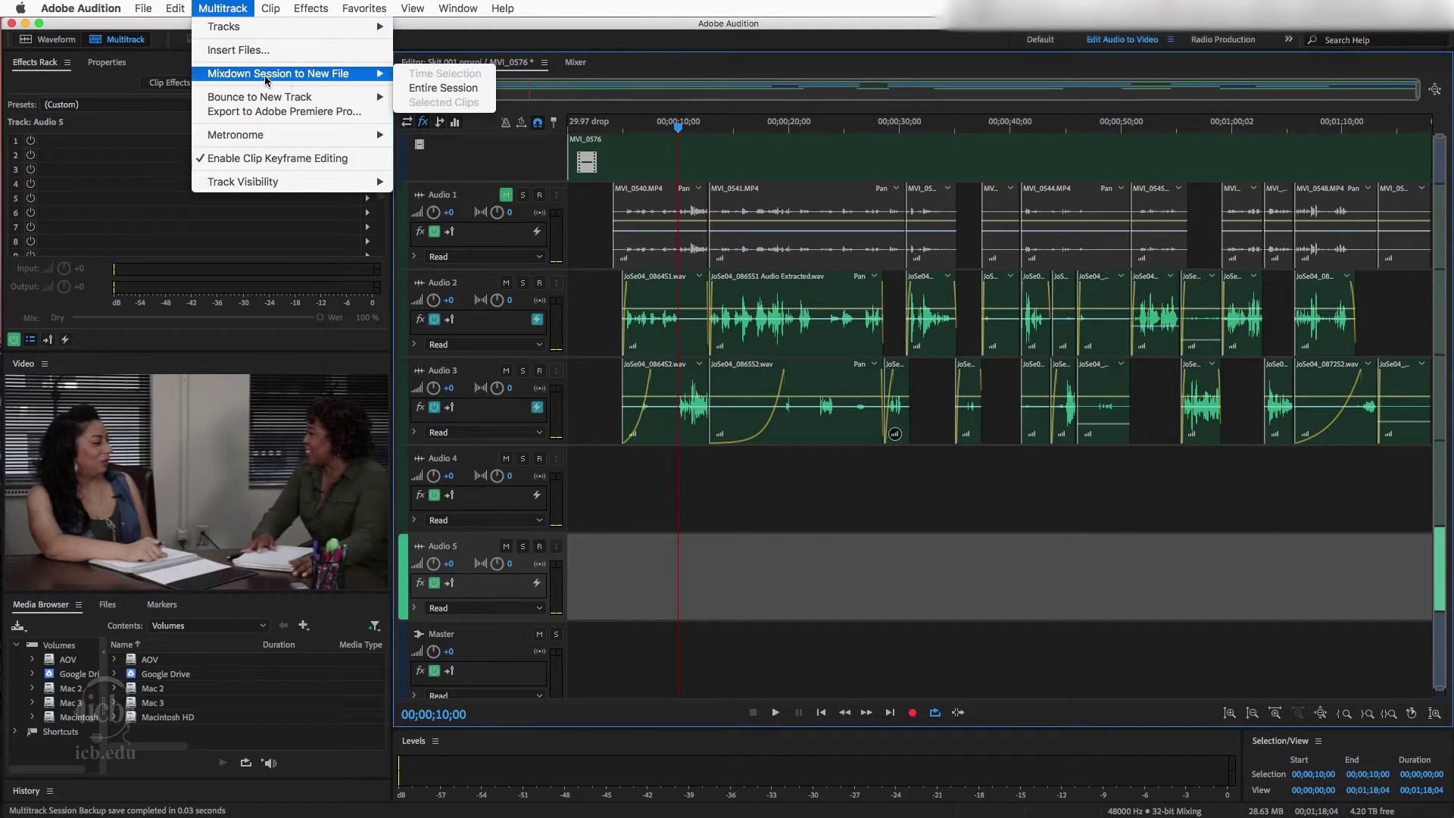
left_click(298, 112)
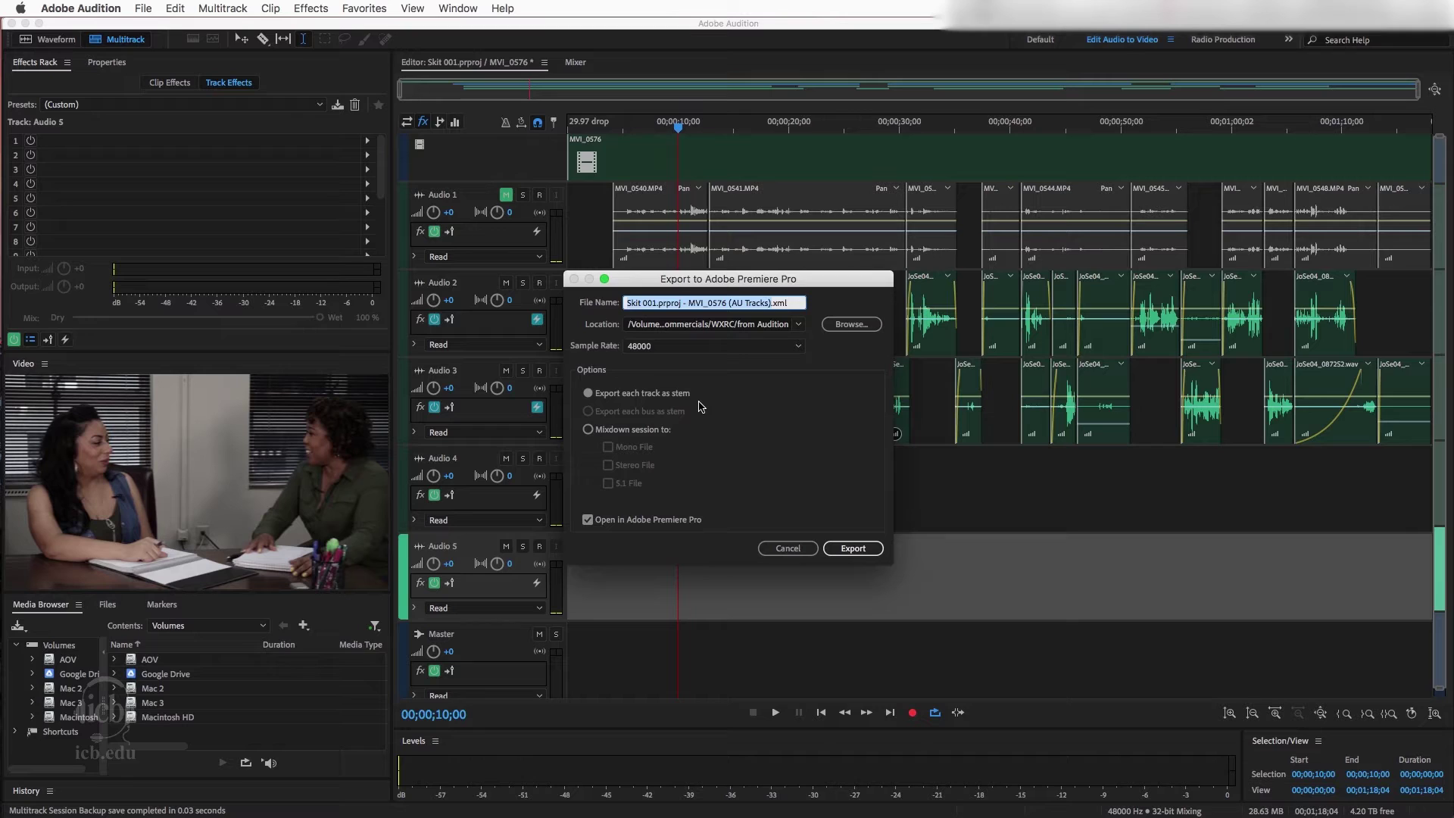
left_click(588, 429)
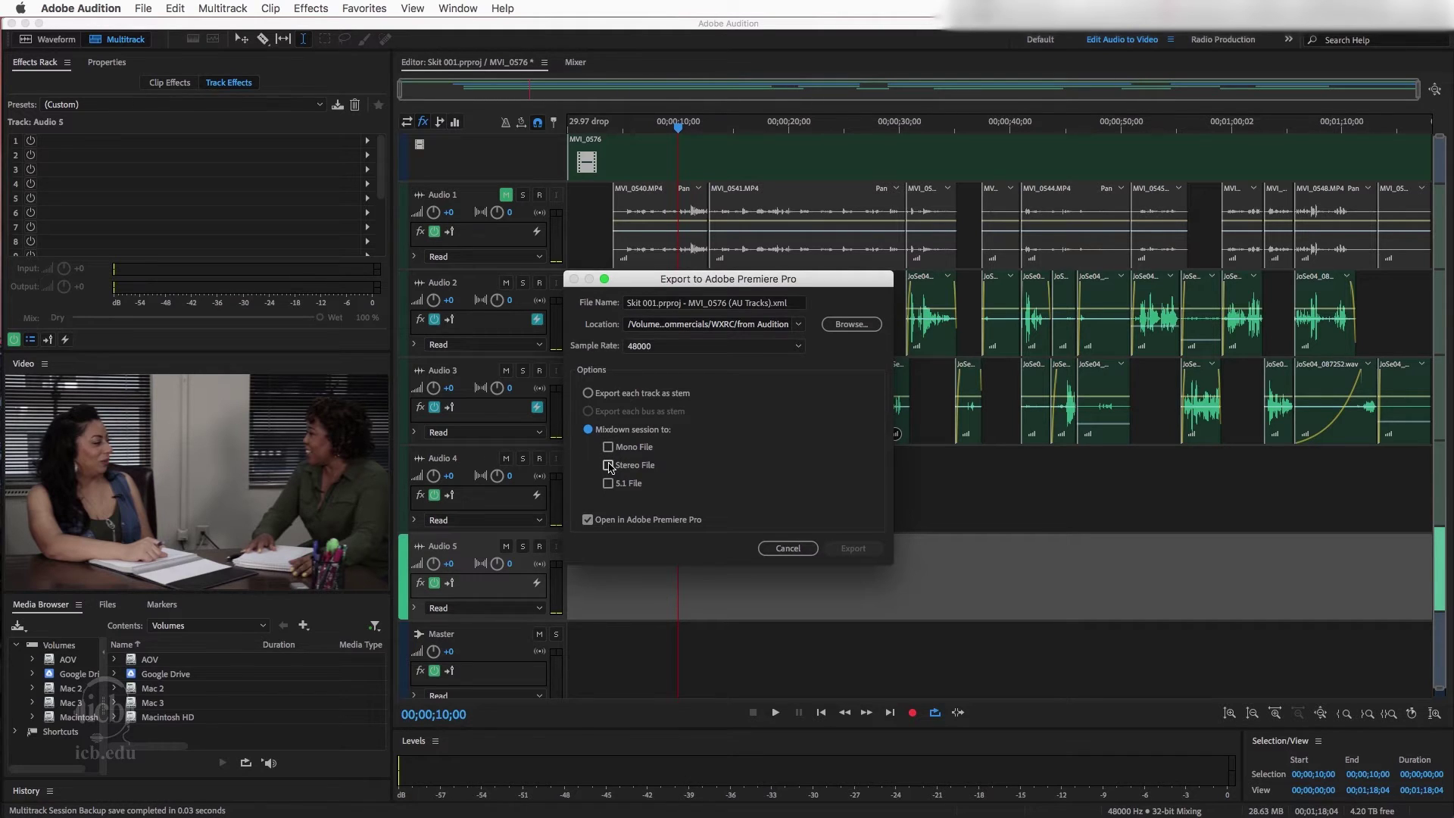
left_click(608, 447)
Export the mixdown and copy it onto a new audio track in MVI_0576
left_click(854, 549)
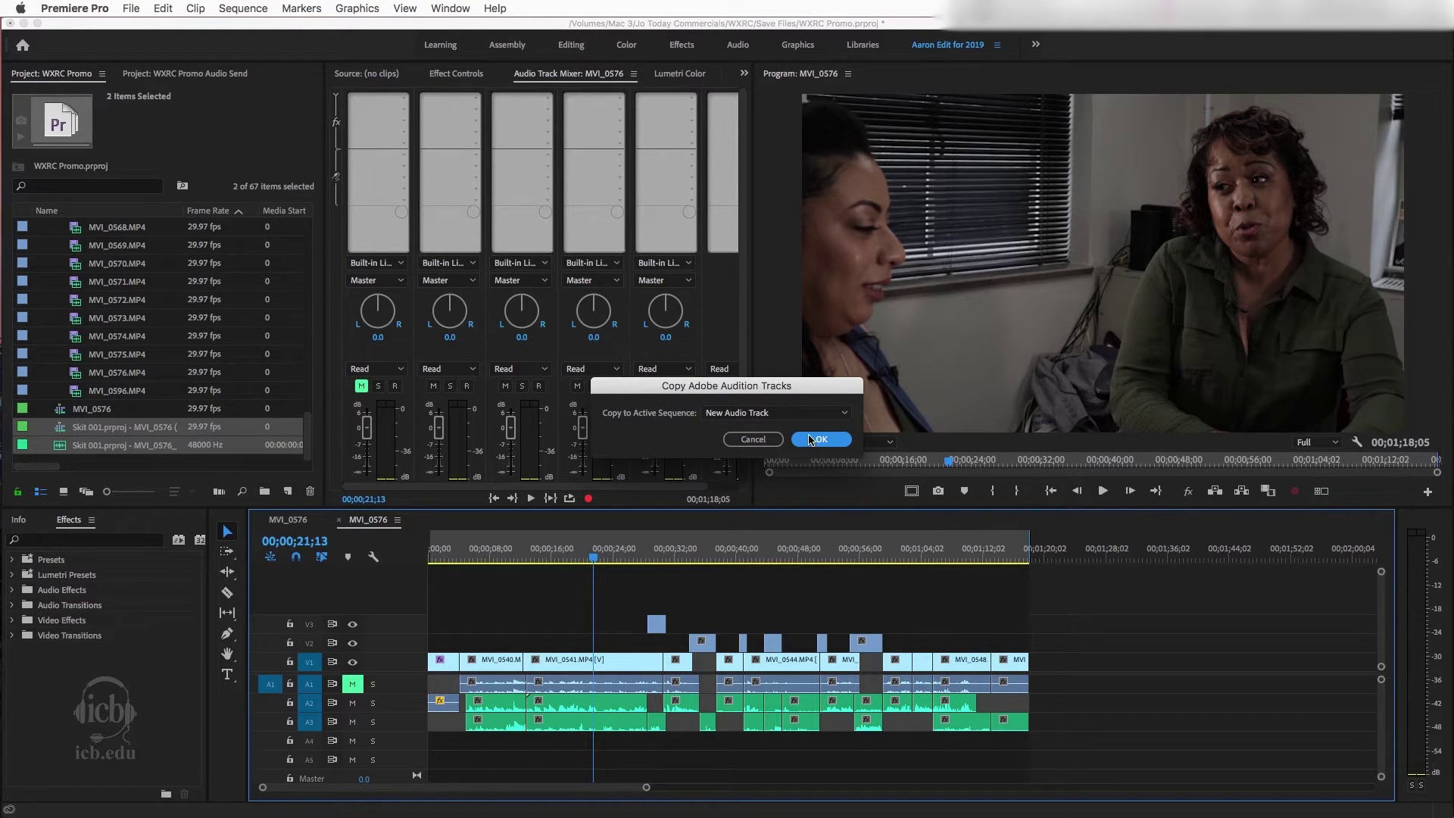
left_click(846, 418)
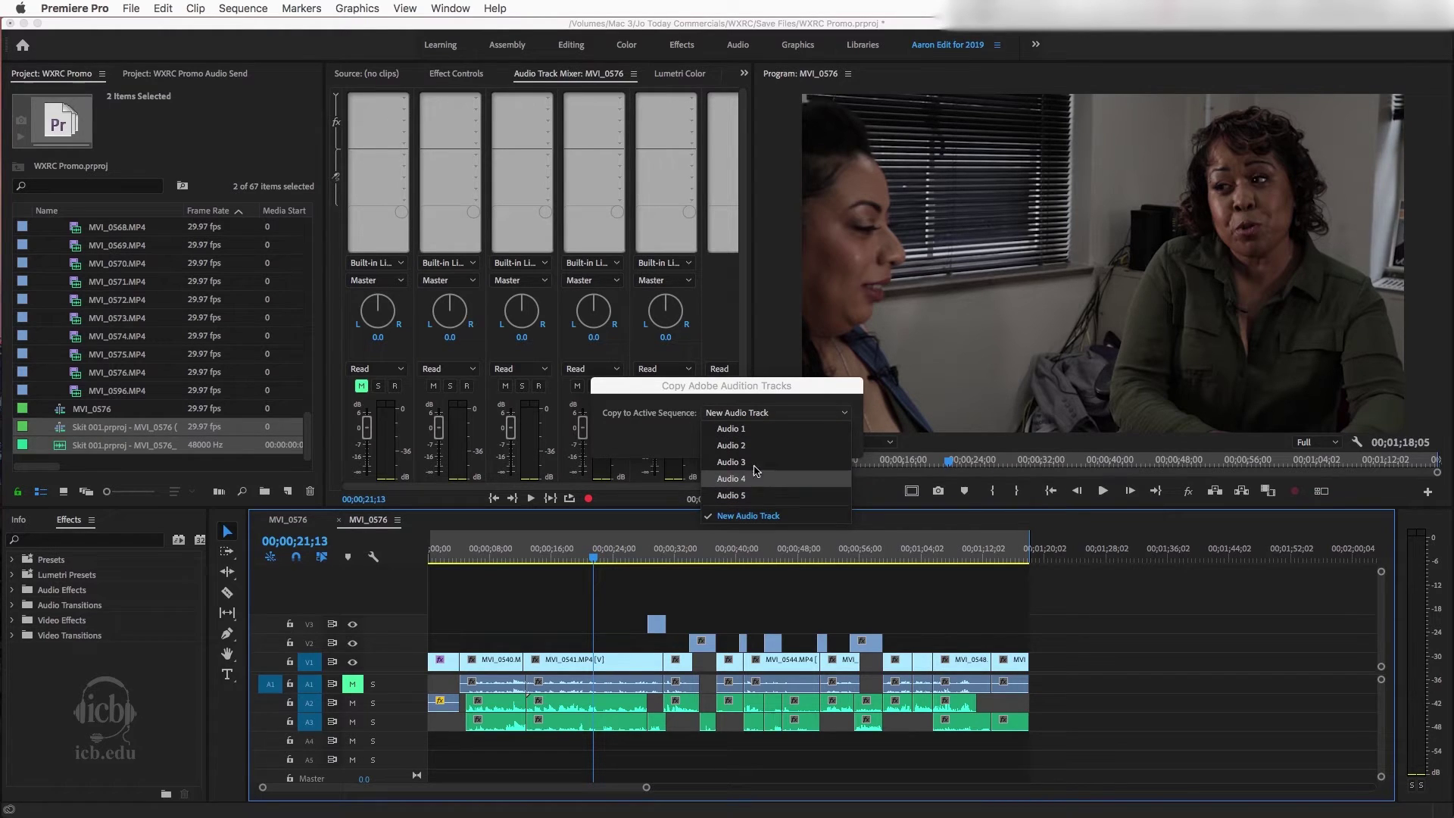
left_click(846, 415)
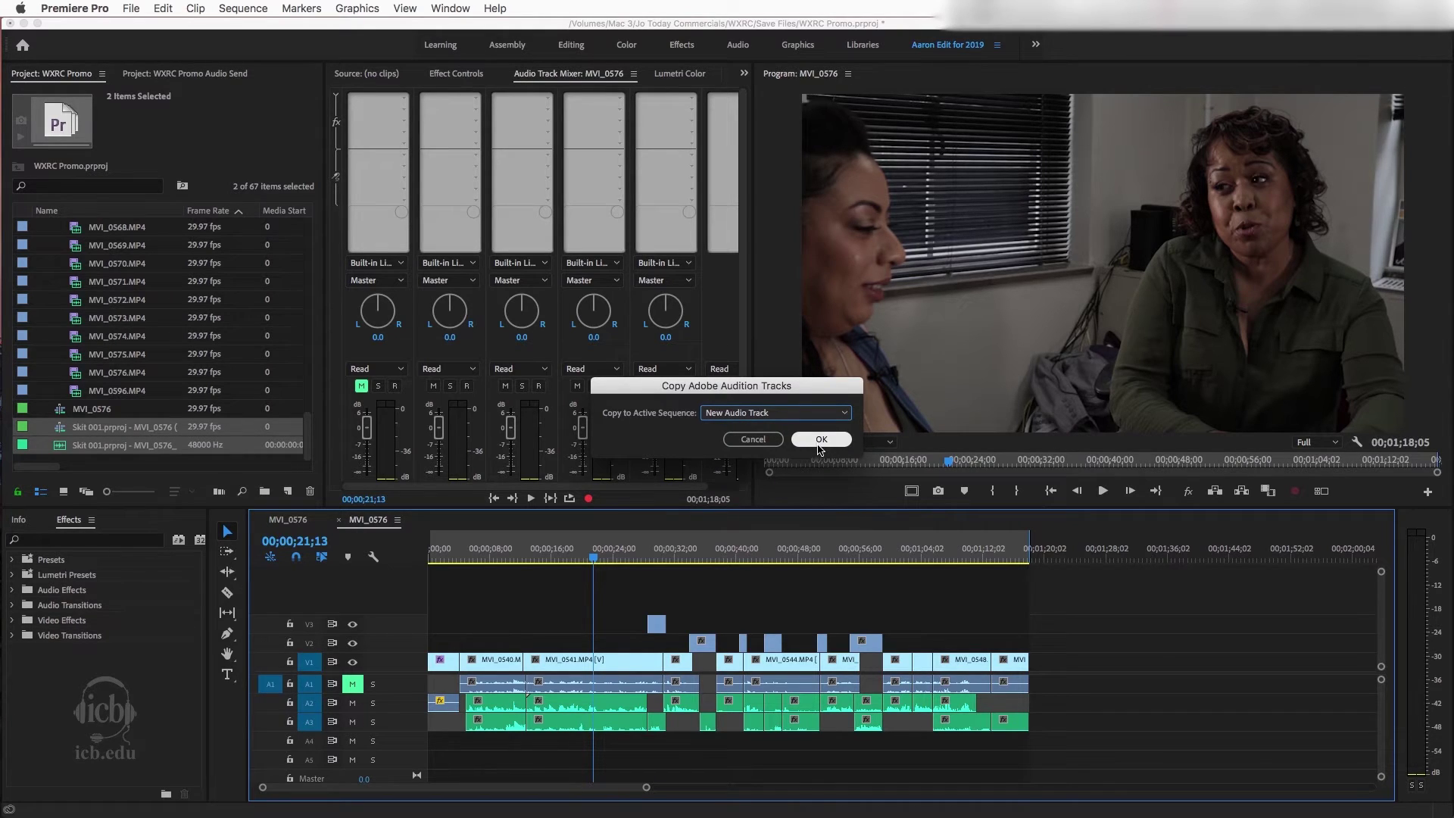
left_click(822, 439)
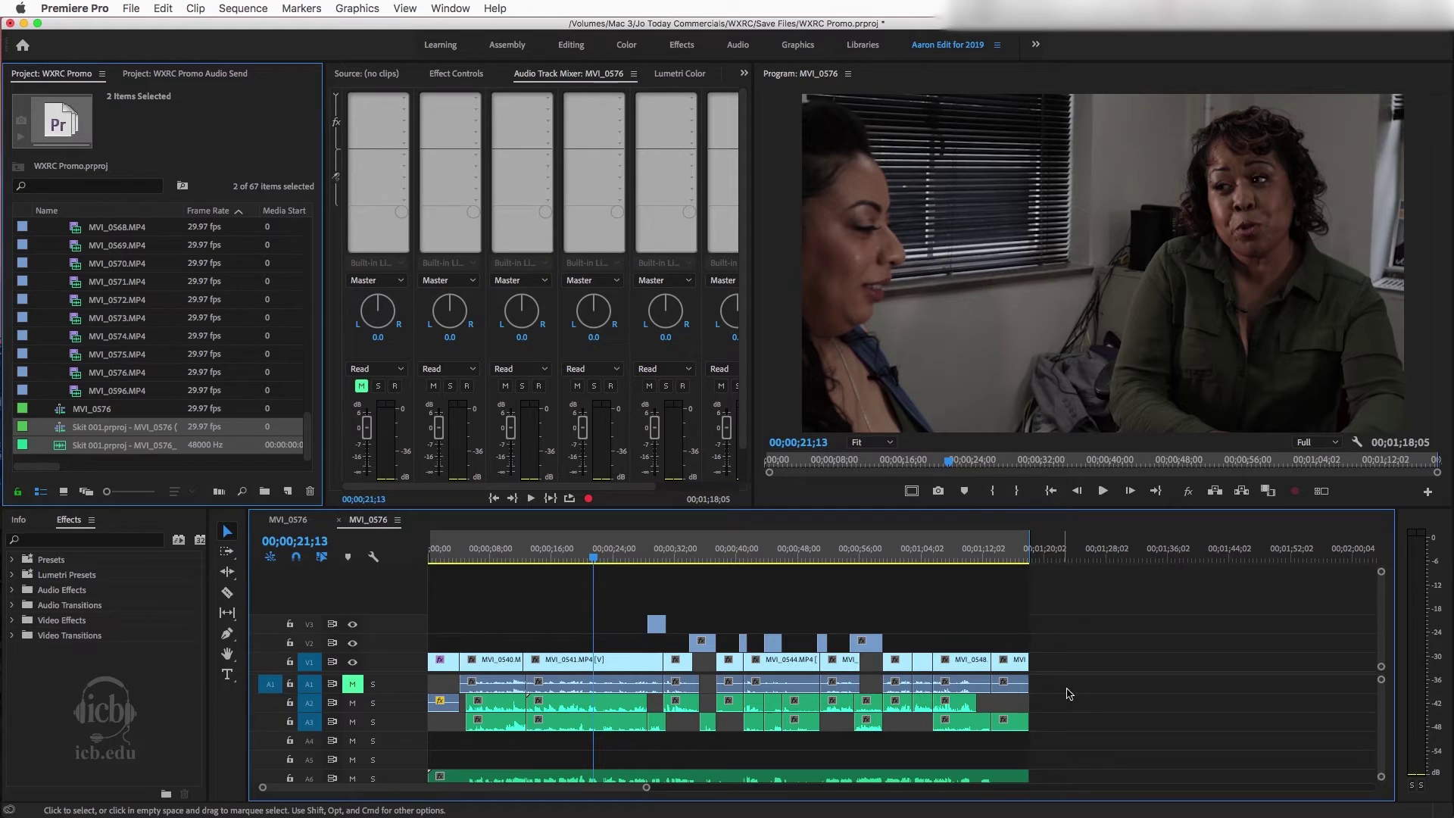
Mute audio tracks A2 and A3, then scrub to about 59 seconds to preview
scroll(1076, 710, "down", 2)
scroll(1076, 709, "up", 2)
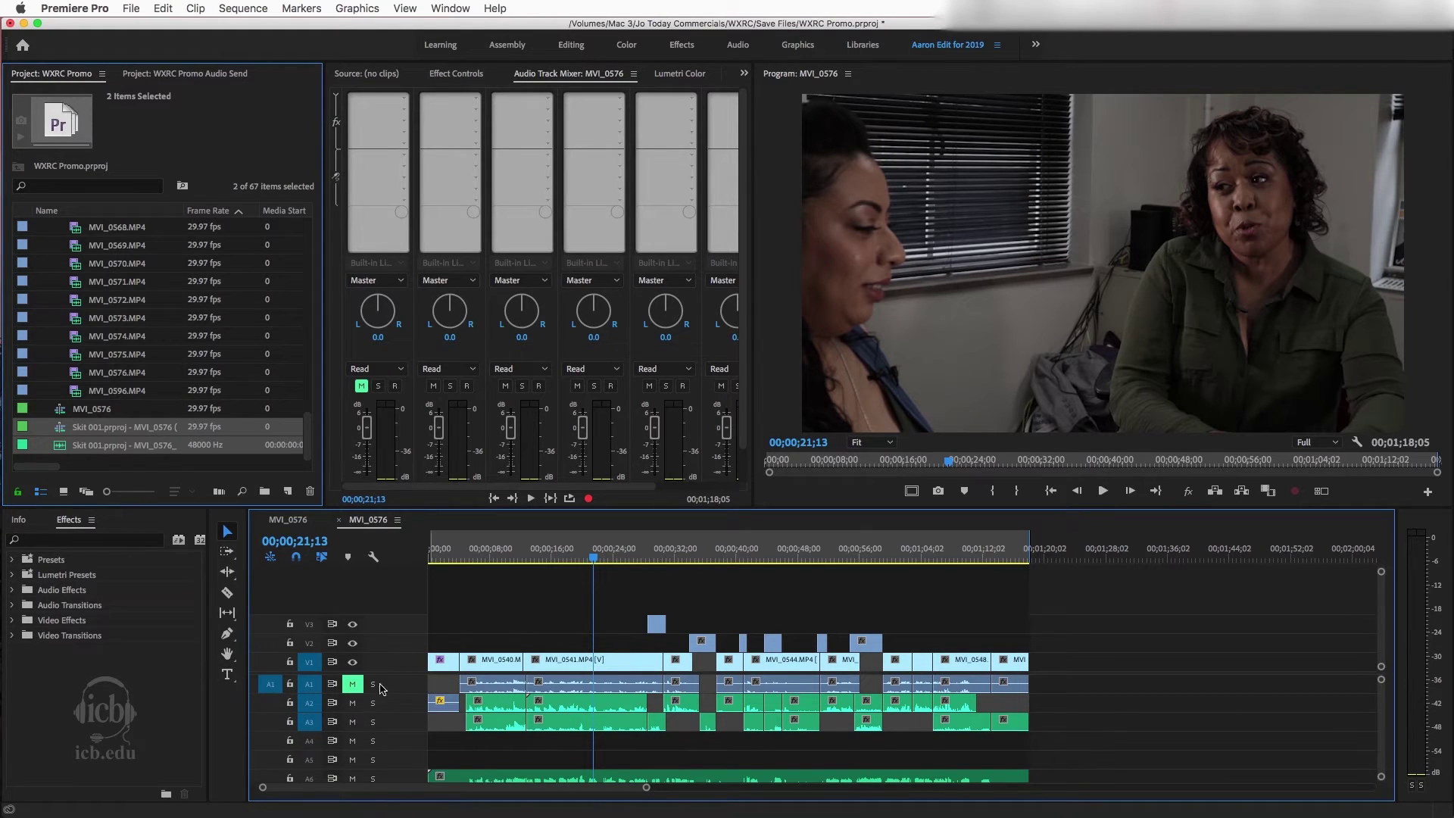
left_click(352, 703)
left_click(352, 721)
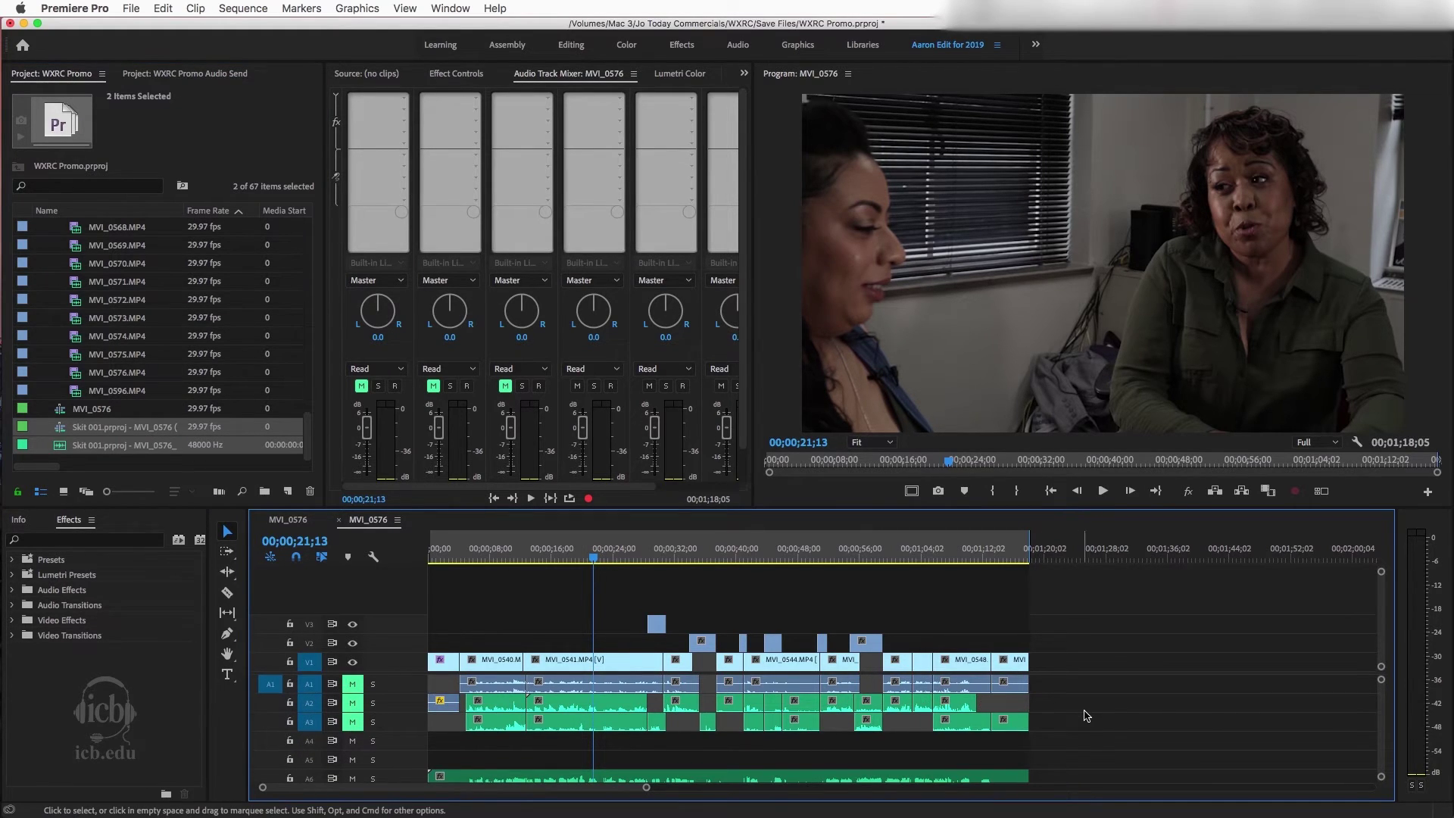
scroll(356, 712, "down", 2)
left_click_drag(577, 559, 795, 644)
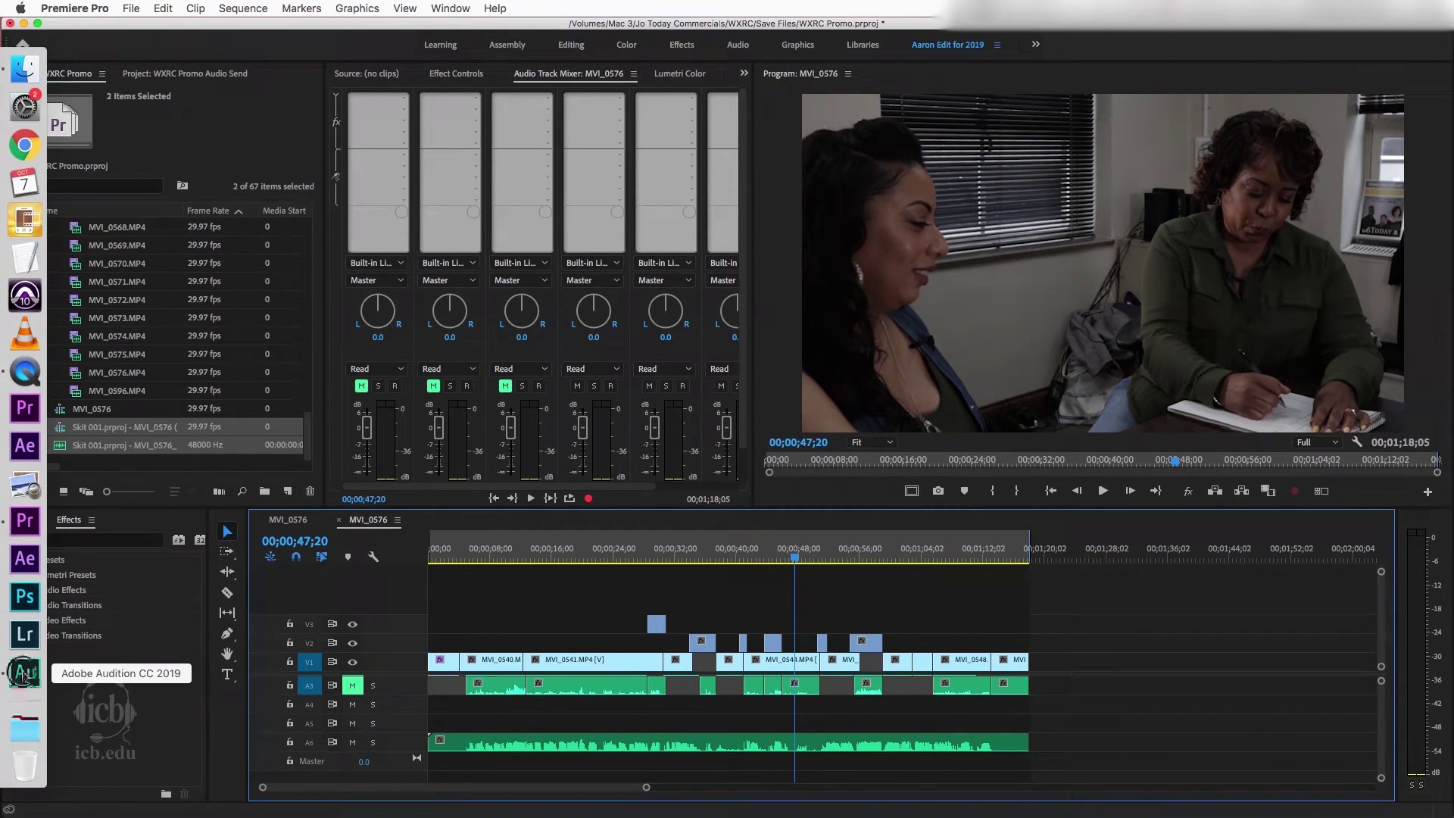
Switch back to Adobe Audition from the Dock
left_click(23, 672)
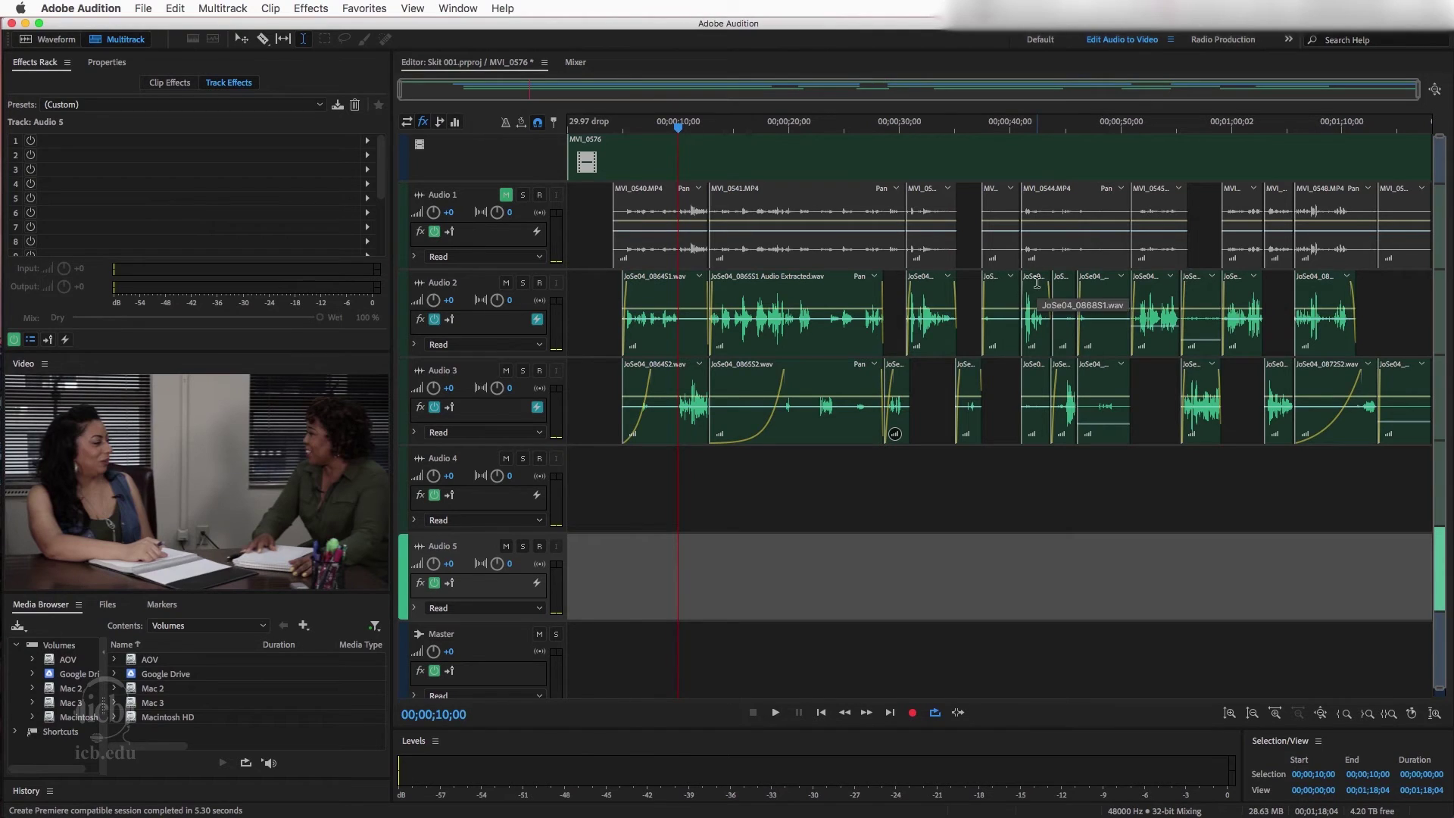